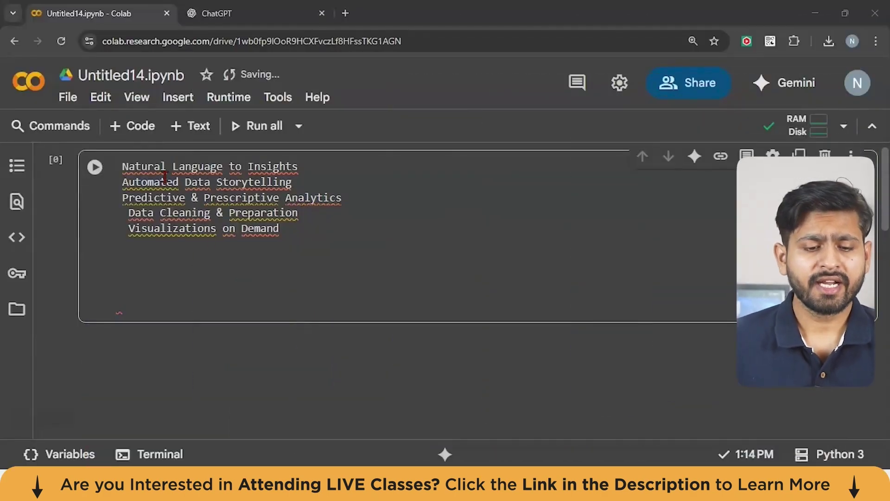
{"action": "triple_click", "coordinate": [152, 169]}
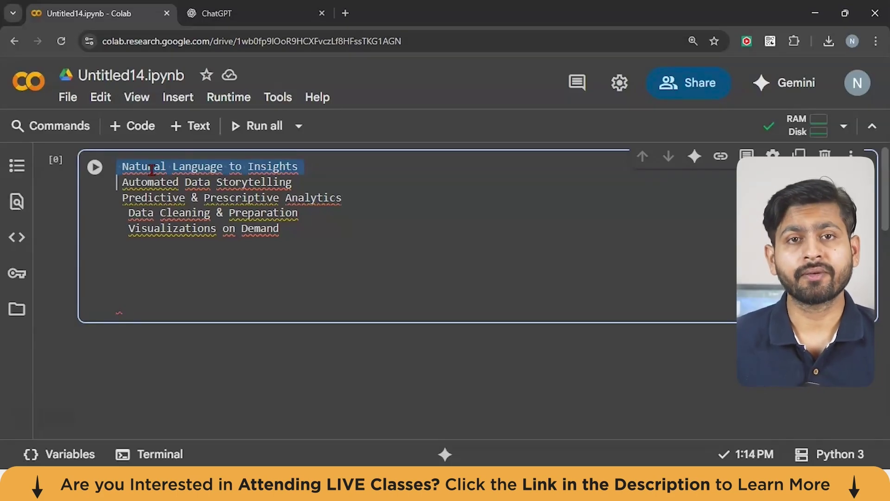
{"action": "left_click", "coordinate": [156, 182]}
{"action": "double_click", "coordinate": [155, 182]}
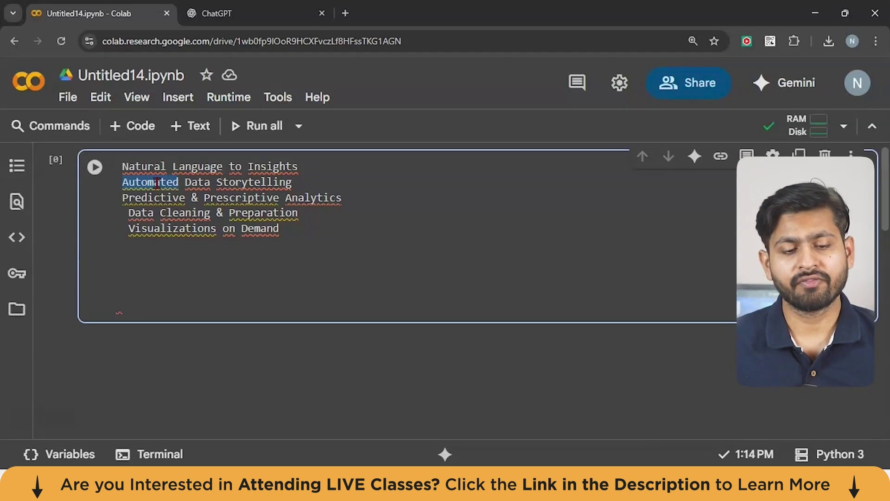
Step: Erase the five topic lines, from Visualizations on, so the first code cell is empty
{"action": "double_click", "coordinate": [184, 230]}
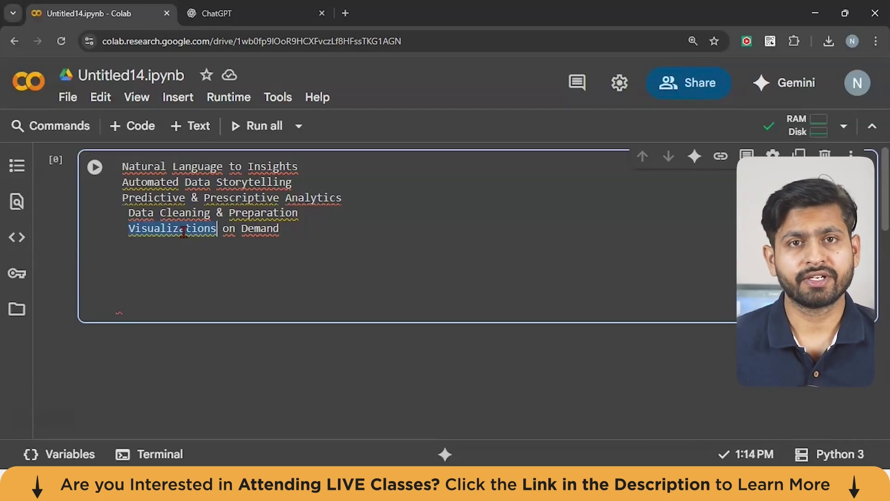
{"action": "key", "text": "ctrl+a"}
{"action": "key", "text": "BackSpace"}
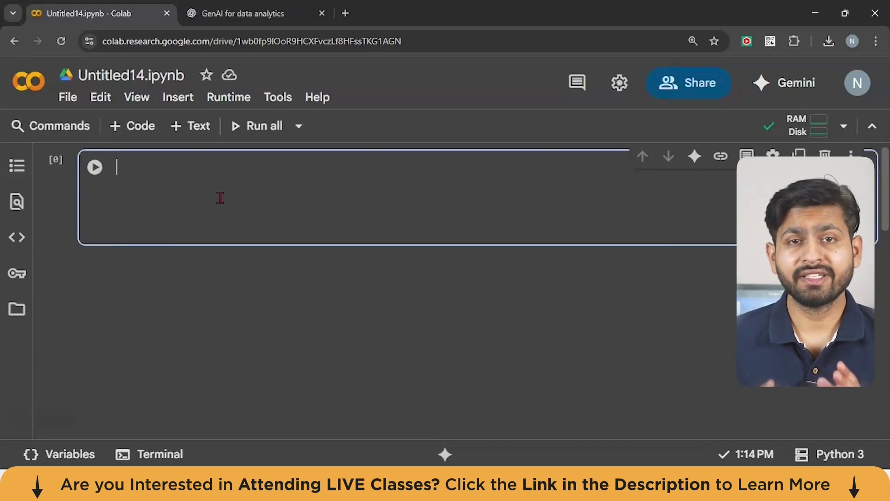
Step: Paste the random sales dataset code into the cell and review its pandas and matplotlib imports
{"action": "key", "text": "ctrl+v"}
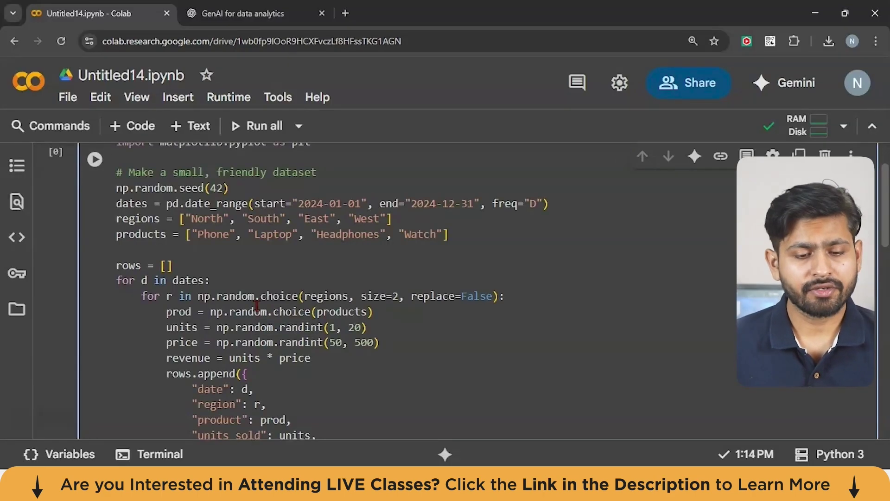
{"action": "left_click", "coordinate": [143, 230]}
{"action": "scroll", "coordinate": [240, 238], "scroll_direction": "up", "scroll_amount": 2}
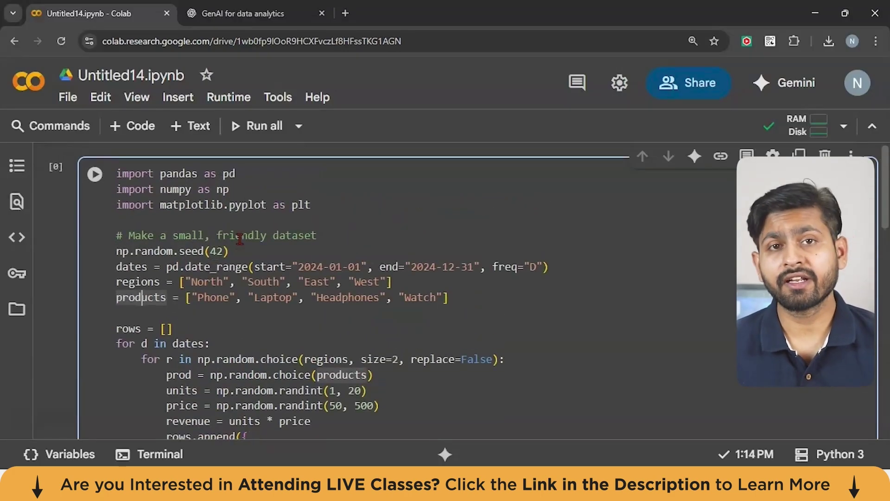
{"action": "scroll", "coordinate": [239, 239], "scroll_direction": "down", "scroll_amount": 1}
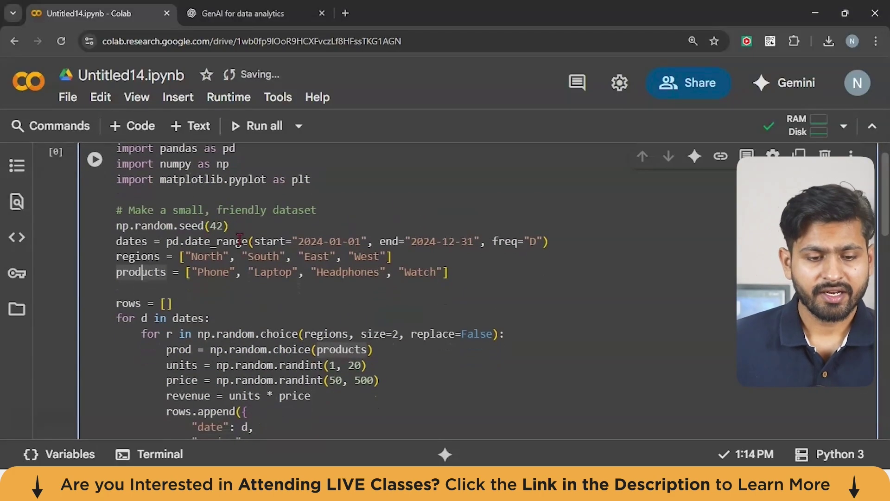
{"action": "scroll", "coordinate": [239, 239], "scroll_direction": "up", "scroll_amount": 1}
{"action": "scroll", "coordinate": [321, 342], "scroll_direction": "down", "scroll_amount": 2}
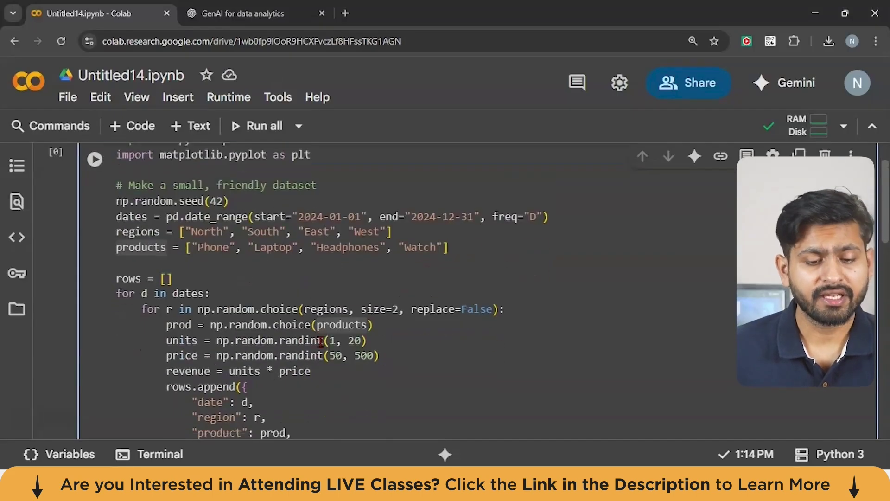
{"action": "scroll", "coordinate": [320, 342], "scroll_direction": "up", "scroll_amount": 2}
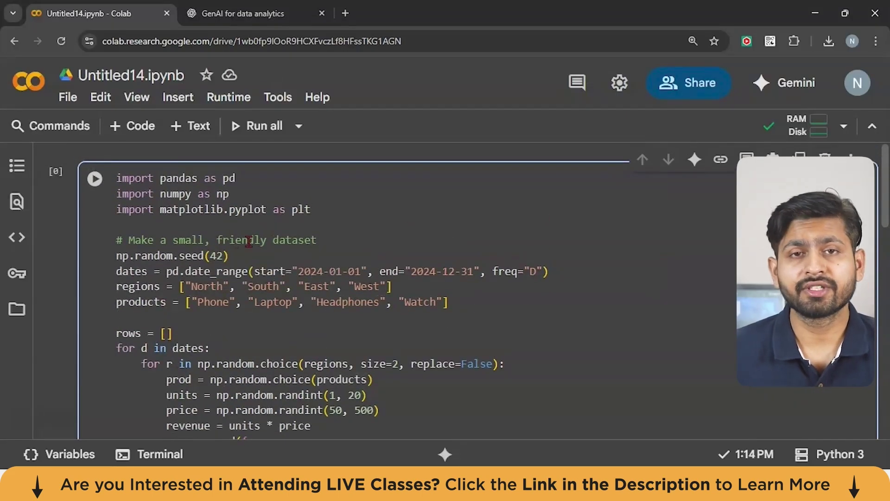
{"action": "double_click", "coordinate": [212, 179]}
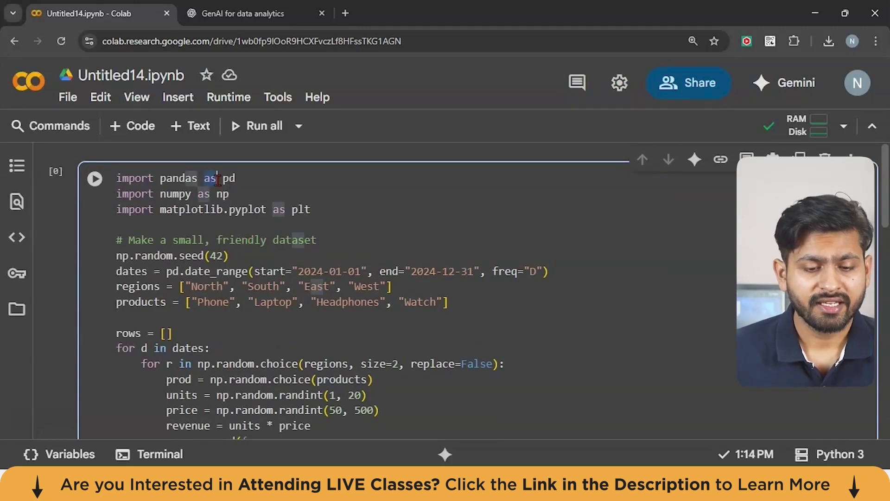
{"action": "left_click", "coordinate": [225, 194]}
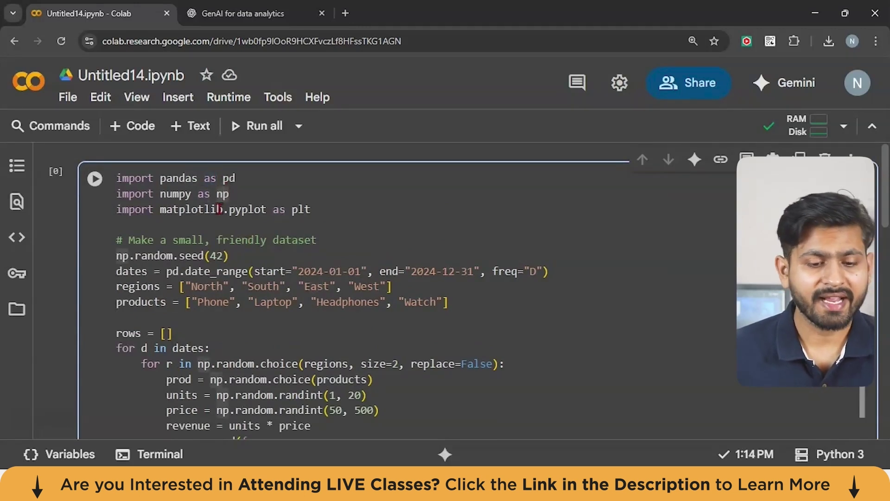
{"action": "double_click", "coordinate": [223, 210]}
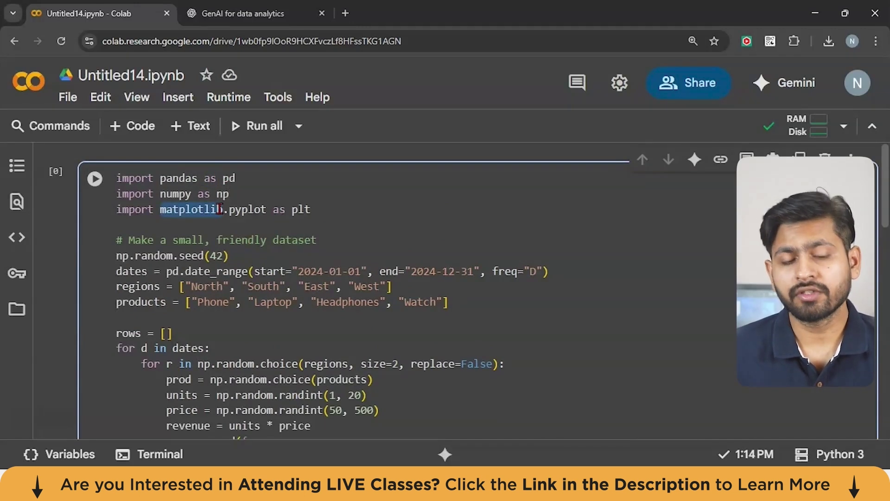
Step: Review the dates, regions, products and rows setup, then run it to print five sales rows
{"action": "scroll", "coordinate": [220, 209], "scroll_direction": "down", "scroll_amount": 1}
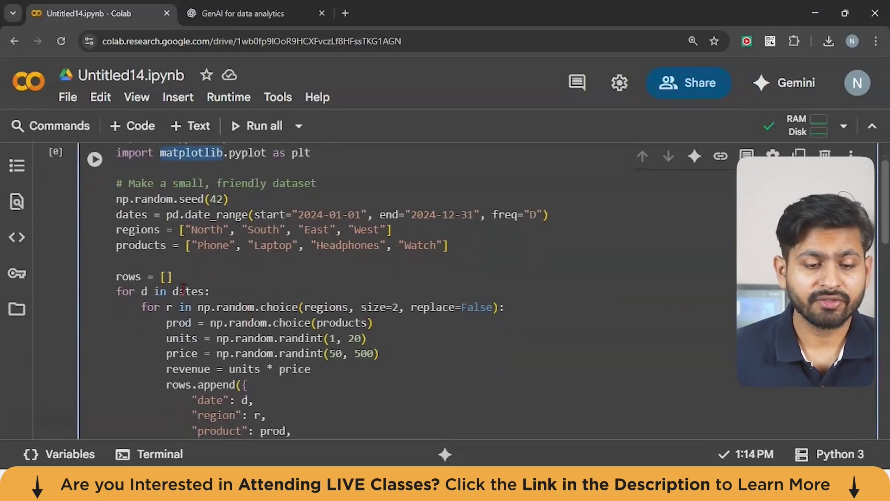
{"action": "double_click", "coordinate": [142, 215]}
{"action": "double_click", "coordinate": [138, 231]}
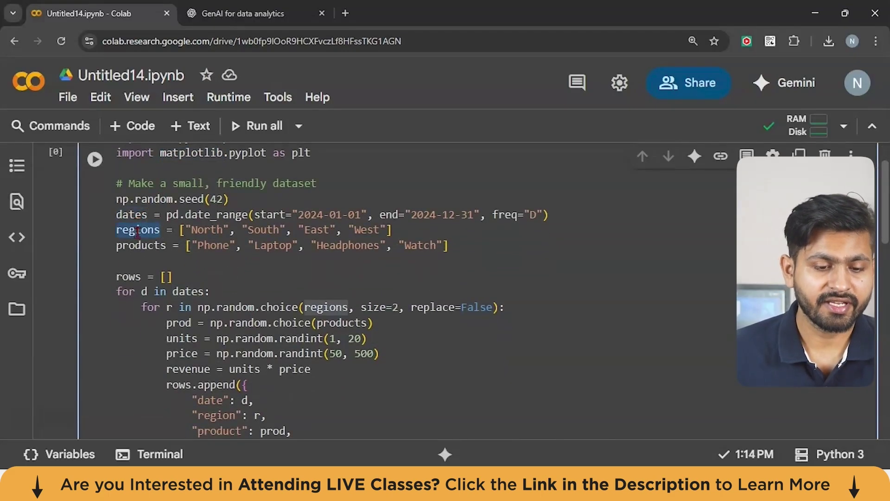
{"action": "left_click", "coordinate": [137, 246]}
{"action": "left_click", "coordinate": [136, 277]}
{"action": "left_click", "coordinate": [166, 278]}
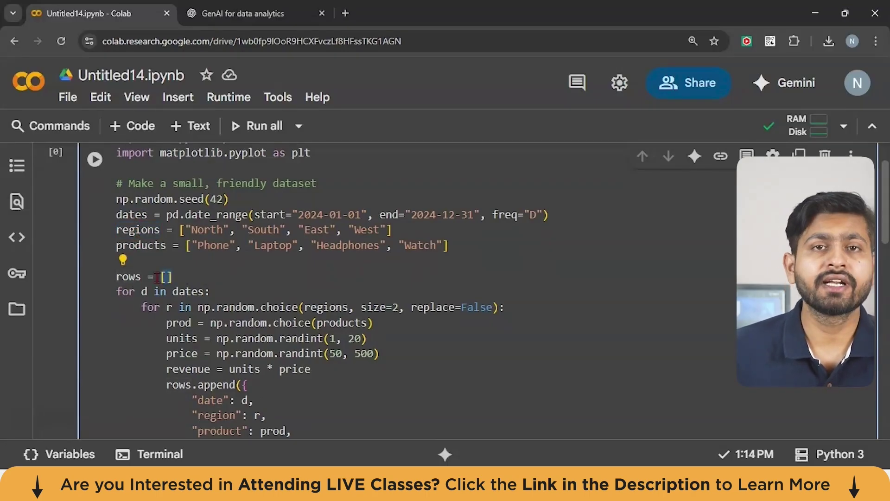
{"action": "left_click", "coordinate": [117, 277]}
{"action": "scroll", "coordinate": [119, 274], "scroll_direction": "down", "scroll_amount": 2}
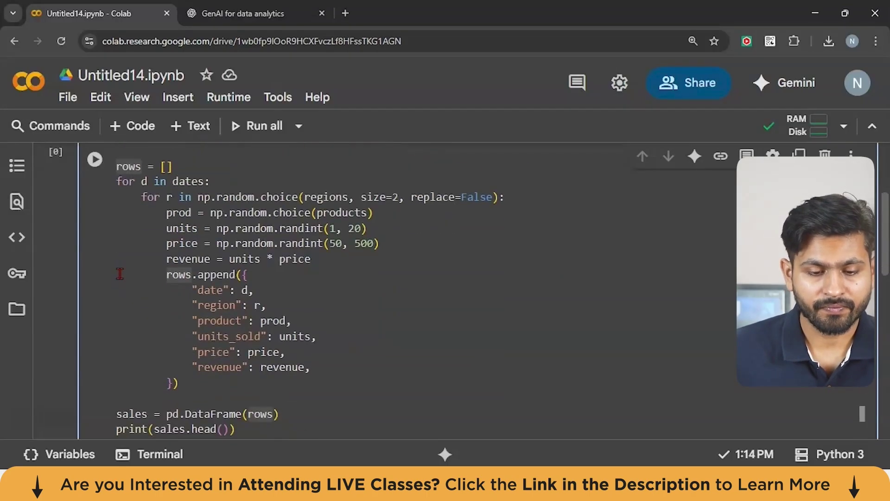
{"action": "scroll", "coordinate": [120, 273], "scroll_direction": "down", "scroll_amount": 1}
{"action": "left_click", "coordinate": [225, 260]}
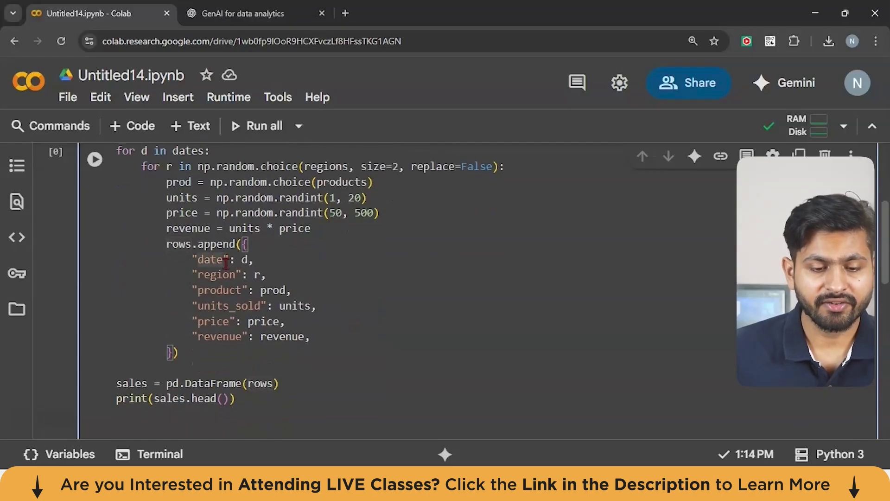
{"action": "right_click", "coordinate": [233, 319]}
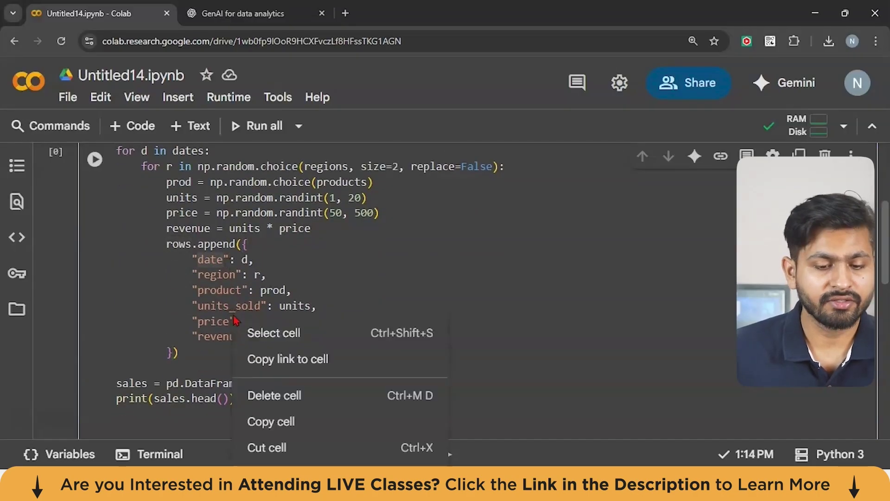
{"action": "left_click", "coordinate": [208, 334]}
{"action": "scroll", "coordinate": [207, 332], "scroll_direction": "down", "scroll_amount": 4}
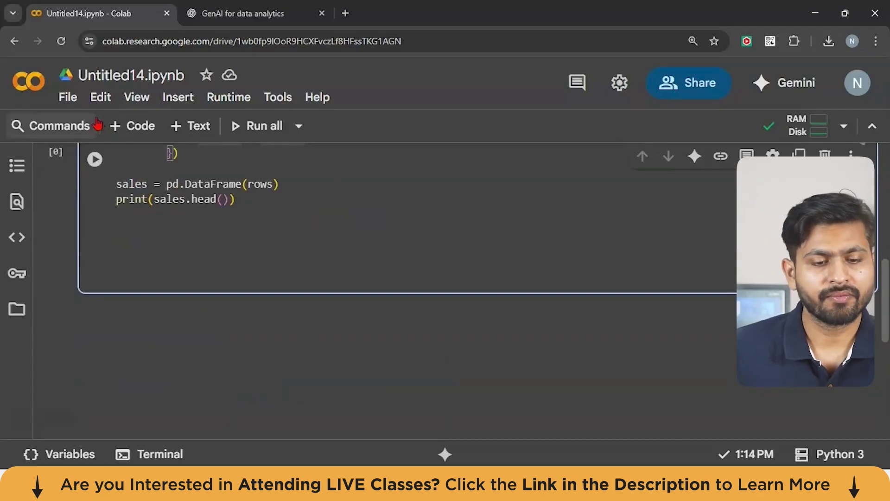
{"action": "left_click", "coordinate": [96, 162]}
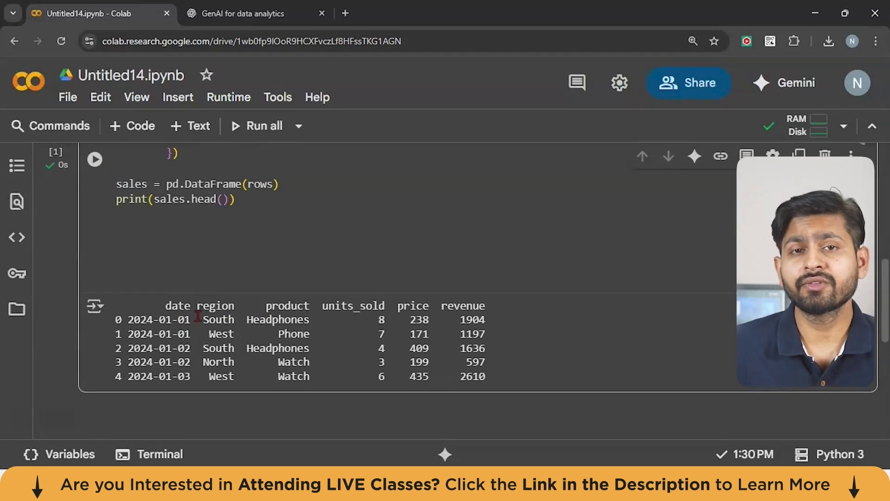
{"action": "key", "text": "ctrl+Tab"}
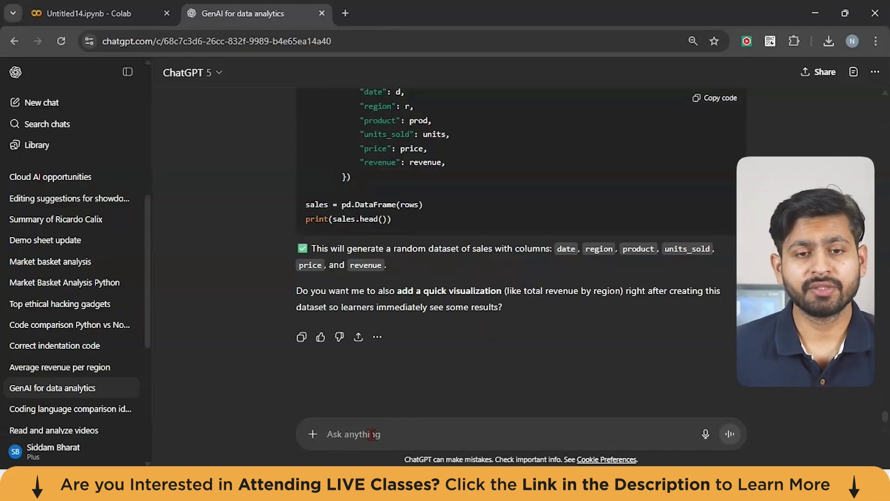
Step: Ask ChatGPT for average revenue per region and copy its one-line groupby code
{"action": "type", "text": "I have a pandas DataFrame named sales with columns: date, region, product, units_sold, price, revenue. Write simple pandas code to answer: What is the average revenue per region? Return a small table with columns region and avg_revenue sorted from highest to lowest. Keep code short"}
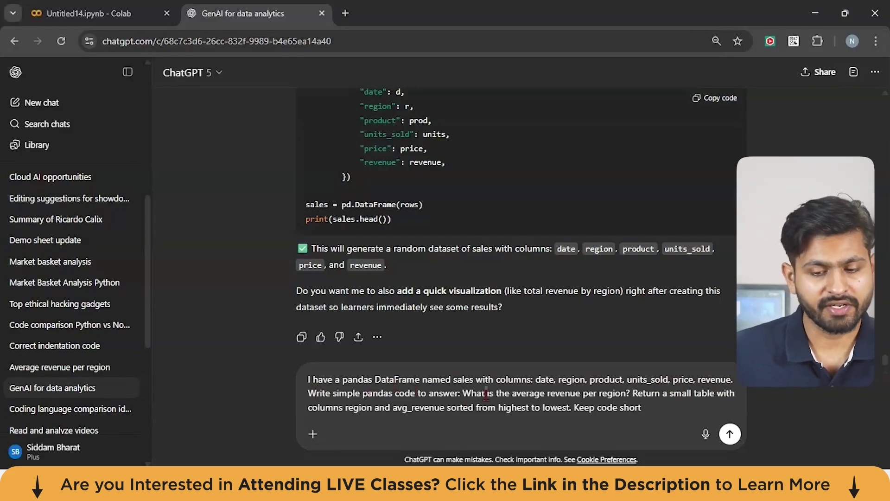
{"action": "left_click", "coordinate": [668, 395]}
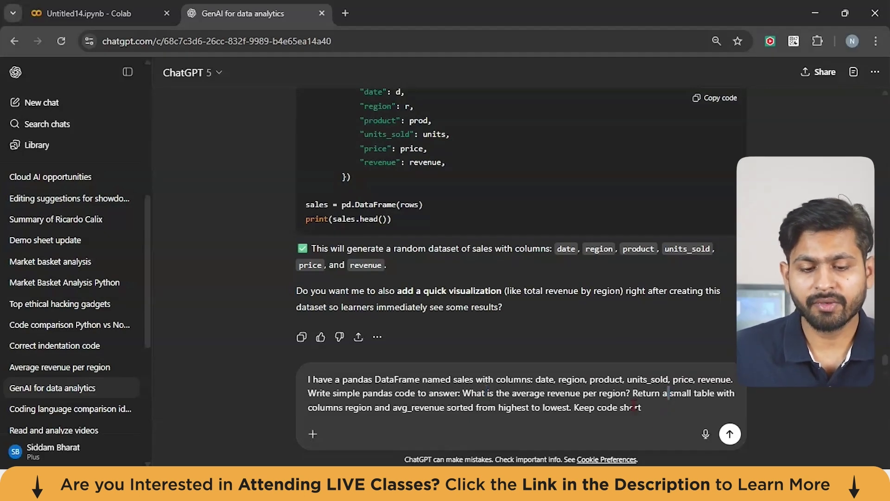
{"action": "double_click", "coordinate": [398, 408]}
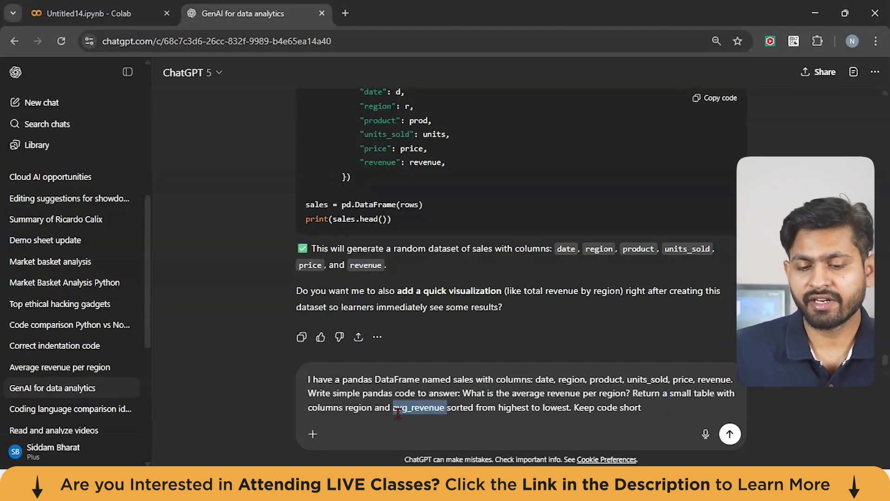
{"action": "left_click", "coordinate": [730, 434]}
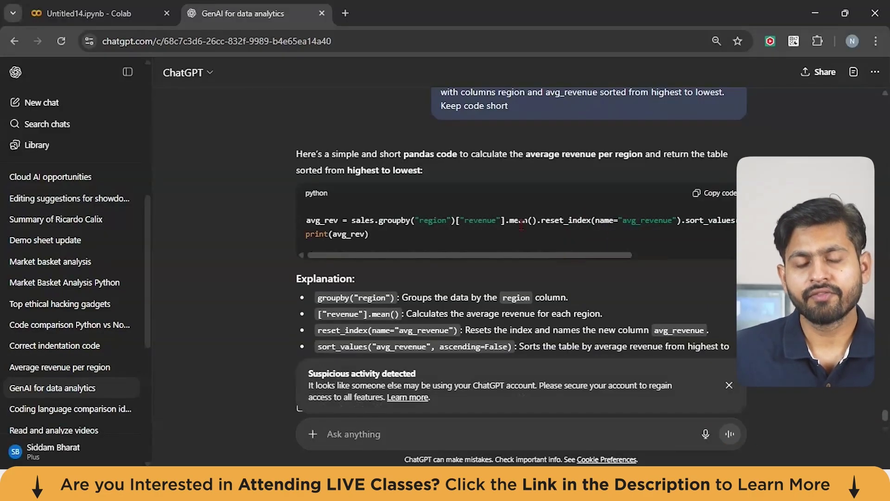
{"action": "left_click", "coordinate": [698, 193]}
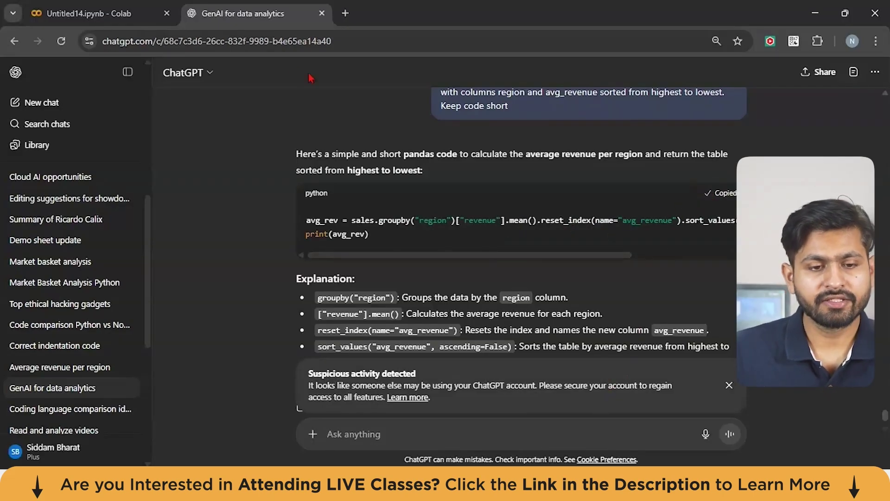
{"action": "left_click", "coordinate": [97, 9]}
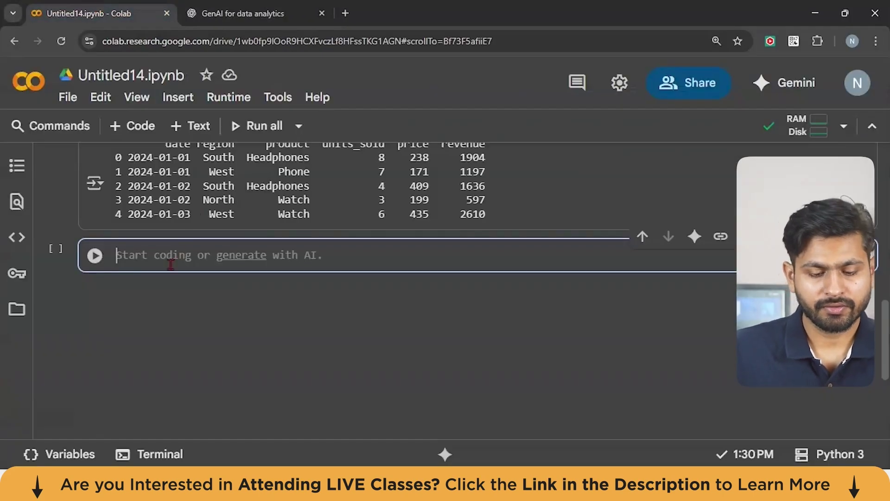
Step: Run the avg_rev groupby code, listing West 2802.115183 down to East 2399.281081, and add a new code cell
{"action": "key", "text": "ctrl+v"}
{"action": "left_click", "coordinate": [93, 256]}
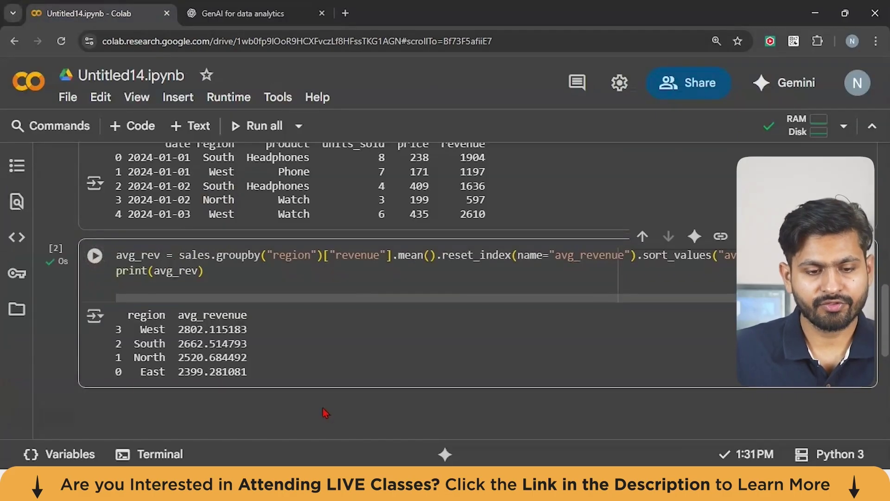
{"action": "double_click", "coordinate": [140, 318]}
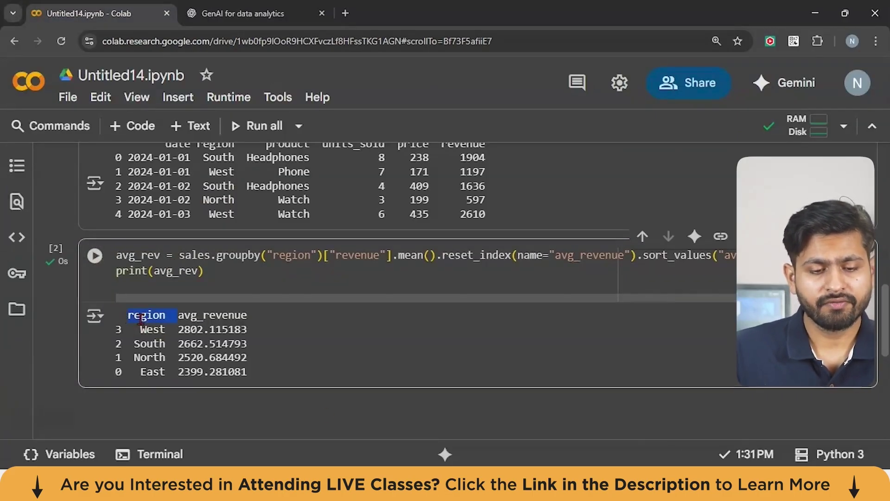
{"action": "double_click", "coordinate": [222, 315]}
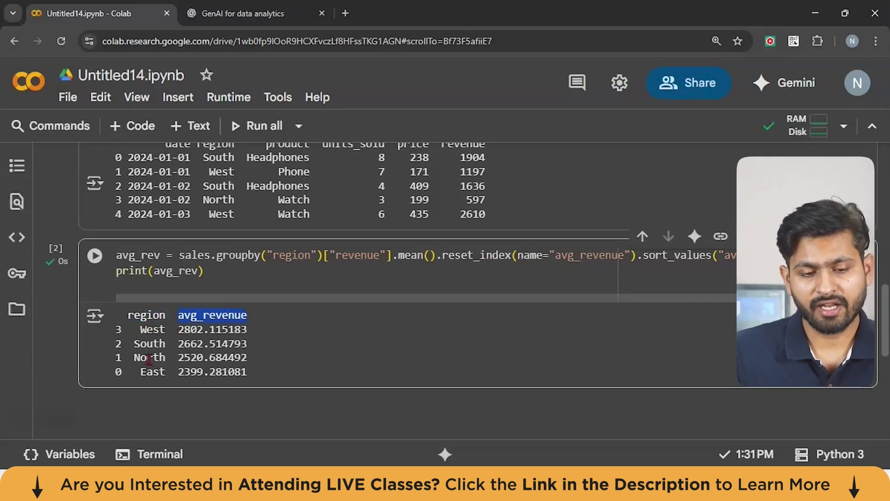
{"action": "scroll", "coordinate": [264, 389], "scroll_direction": "down", "scroll_amount": 2}
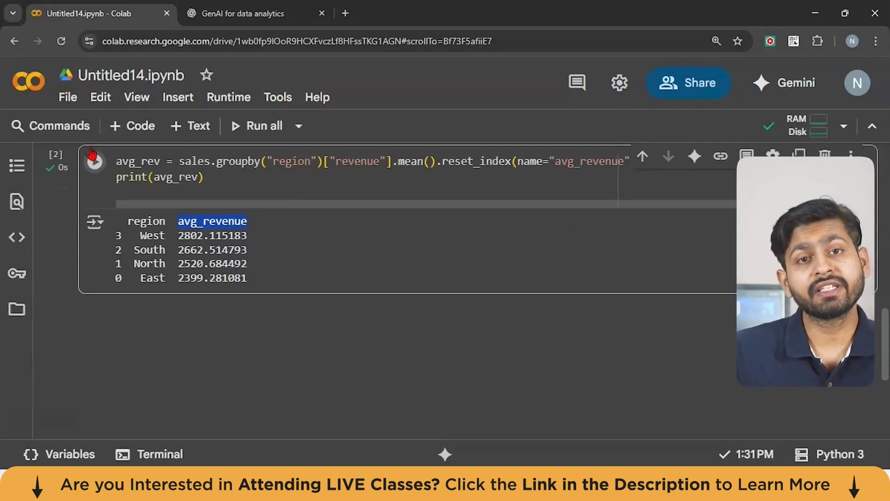
{"action": "left_click", "coordinate": [110, 126]}
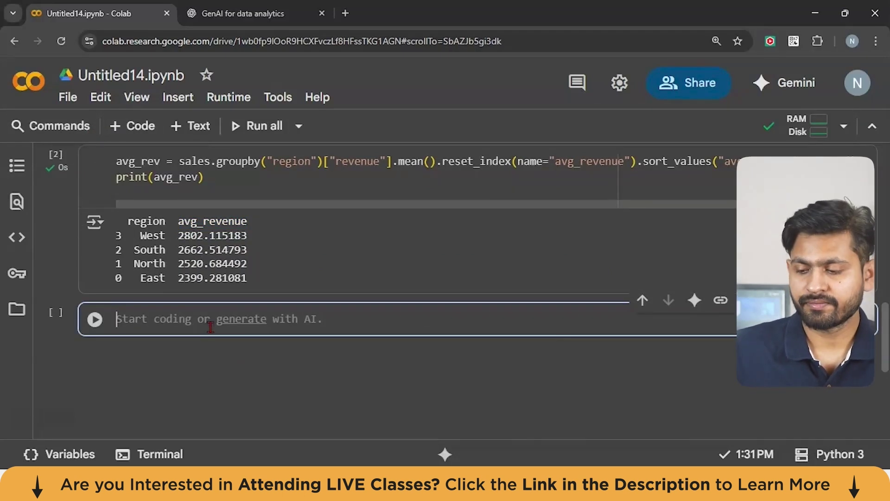
Step: Replace the pasted example questions in the new cell with the messy-data generating code
{"action": "key", "text": "ctrl+v"}
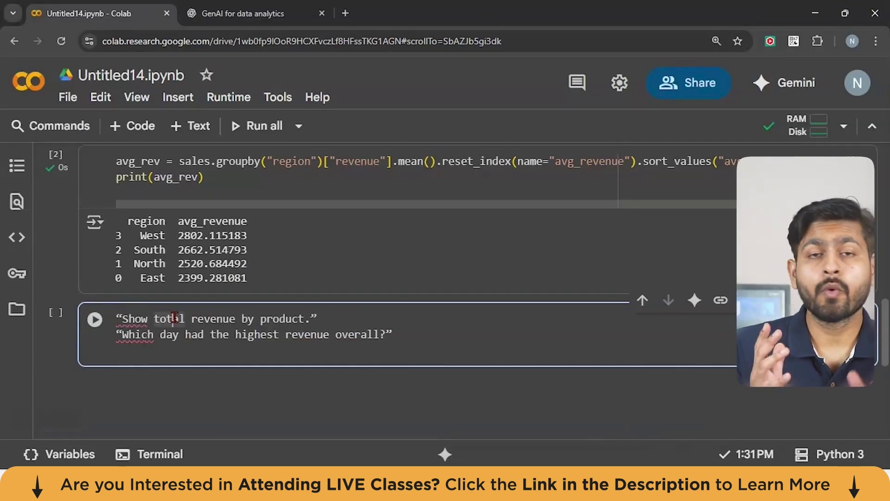
{"action": "triple_click", "coordinate": [139, 319]}
{"action": "mouse_move", "coordinate": [213, 318]}
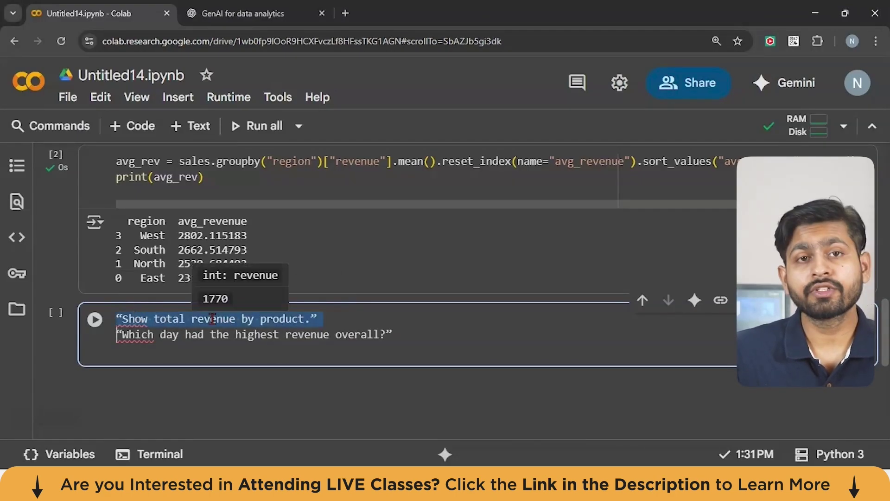
{"action": "double_click", "coordinate": [177, 337]}
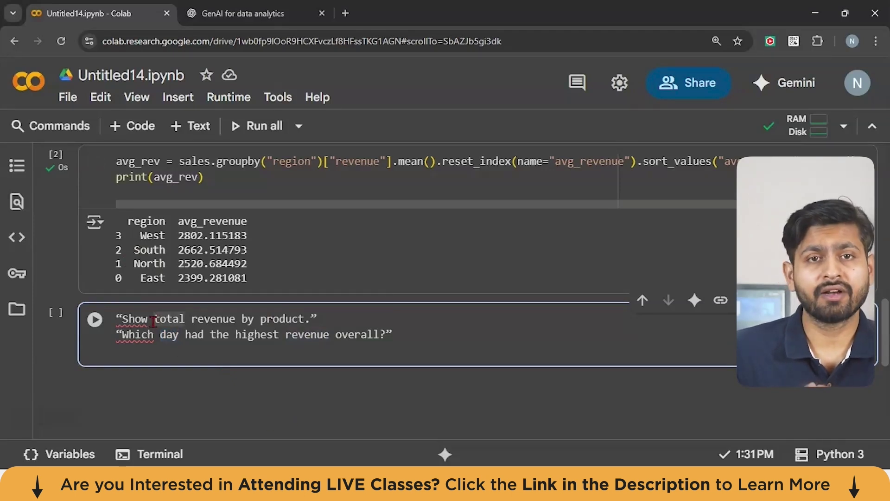
{"action": "left_click", "coordinate": [153, 320]}
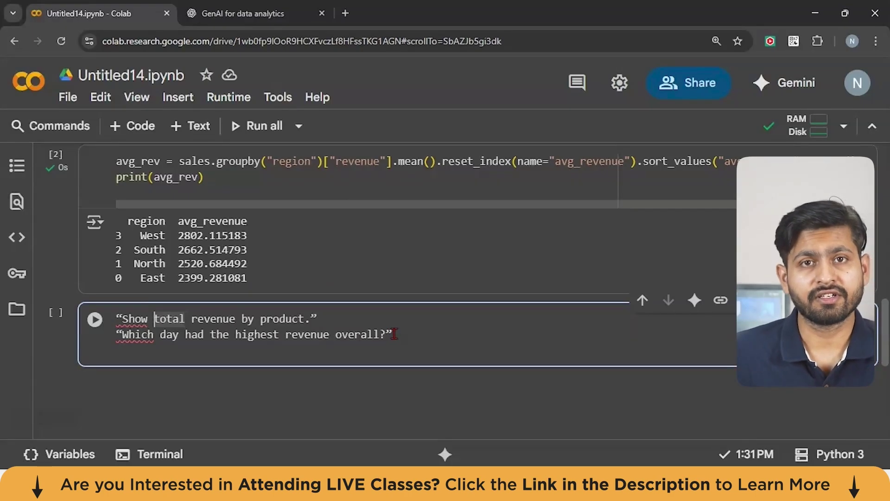
{"action": "key", "text": "ctrl+a"}
{"action": "key", "text": "ctrl+v"}
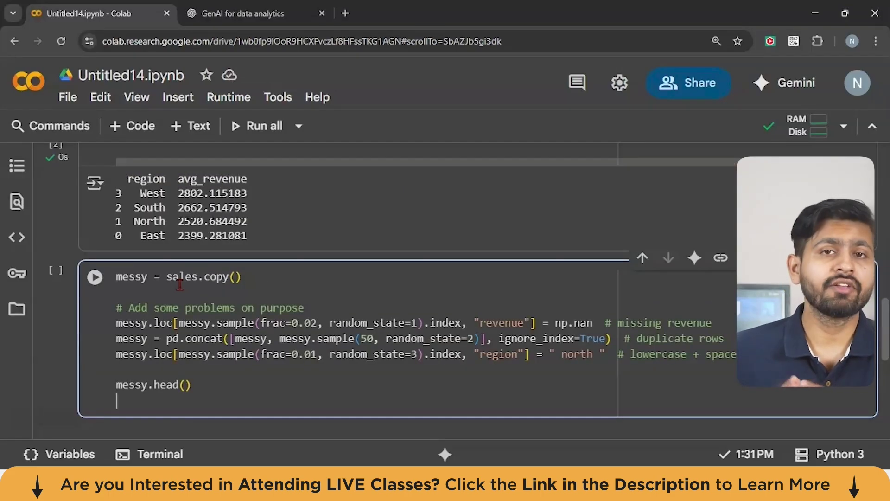
Step: Review the missing-revenue, duplicate-row and lowercase-region comments, then run the cell to show messy.head()
{"action": "left_click", "coordinate": [288, 356]}
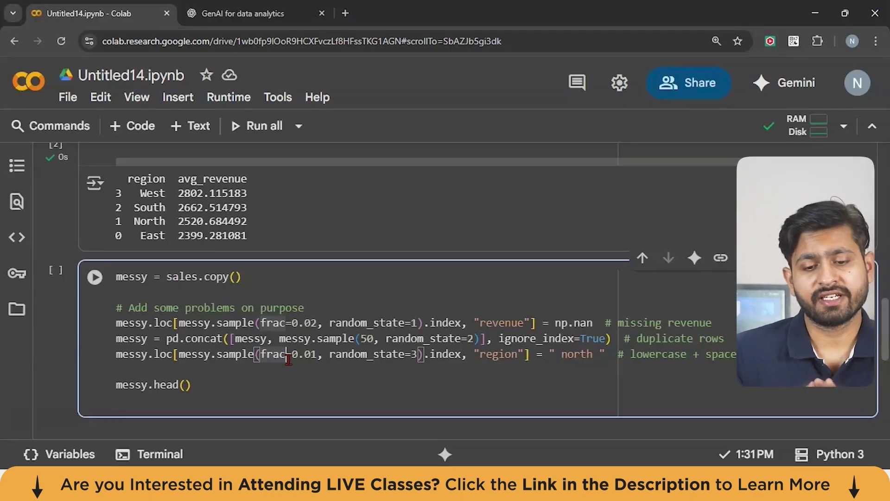
{"action": "double_click", "coordinate": [645, 323]}
{"action": "left_click", "coordinate": [650, 339]}
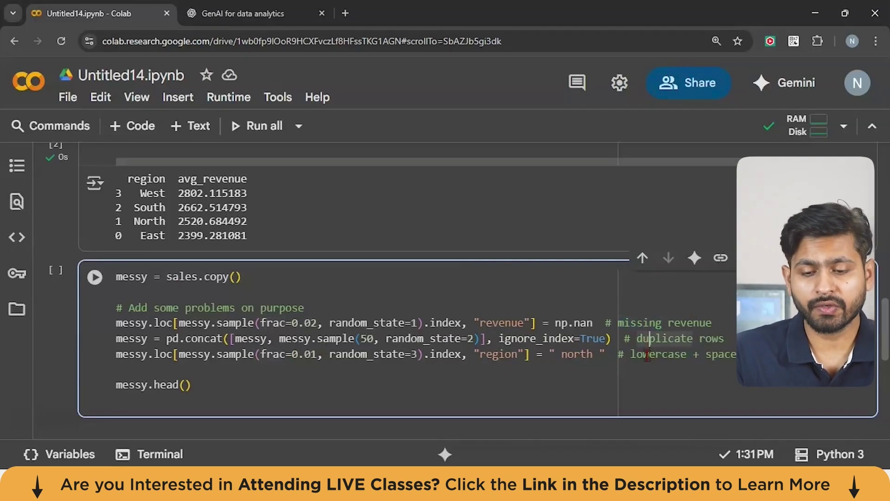
{"action": "double_click", "coordinate": [647, 355]}
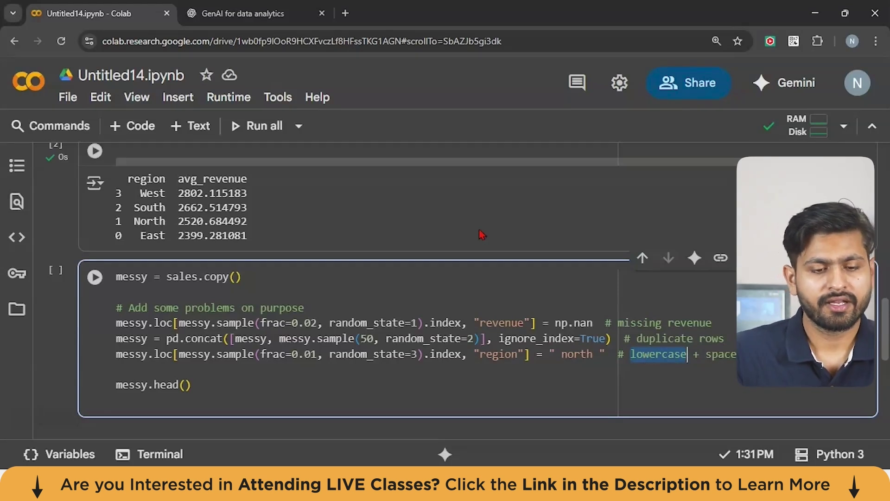
{"action": "left_click", "coordinate": [94, 276]}
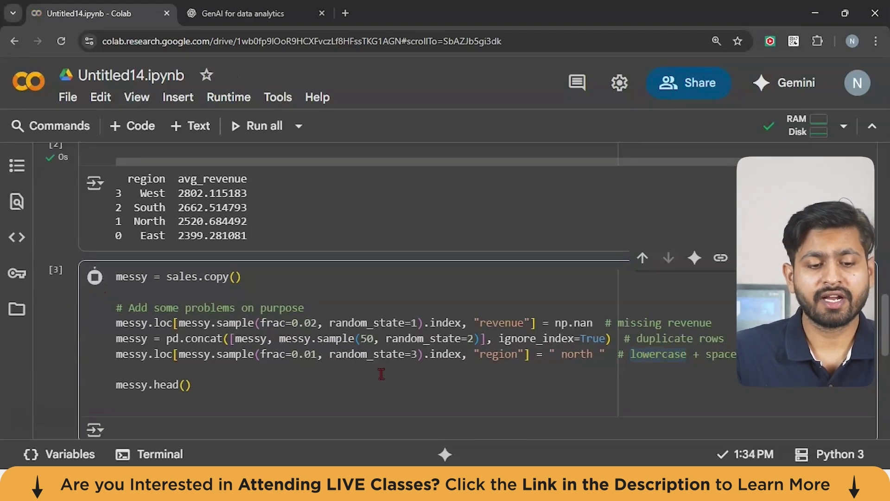
{"action": "scroll", "coordinate": [229, 342], "scroll_direction": "down", "scroll_amount": 6}
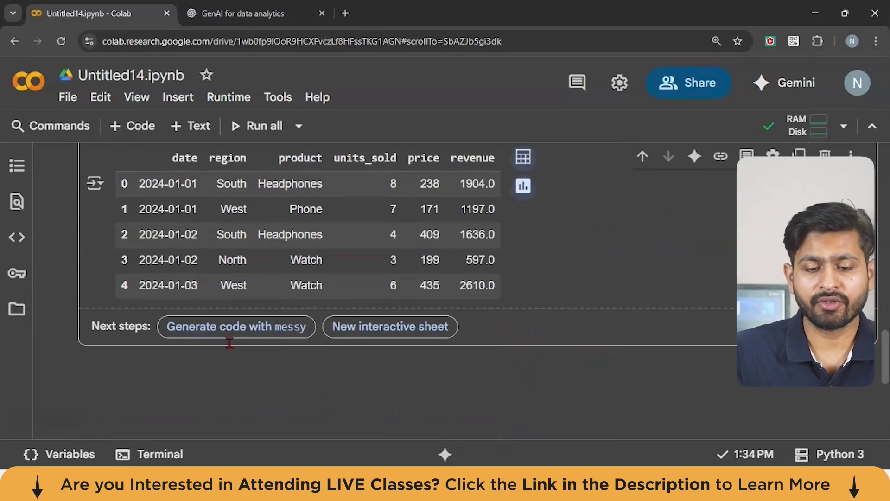
{"action": "scroll", "coordinate": [296, 240], "scroll_direction": "up", "scroll_amount": 1}
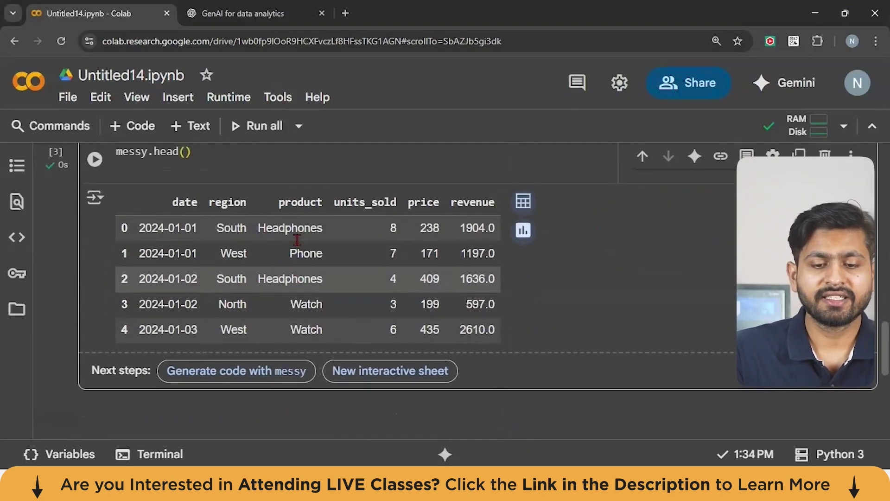
{"action": "scroll", "coordinate": [232, 232], "scroll_direction": "down", "scroll_amount": 4}
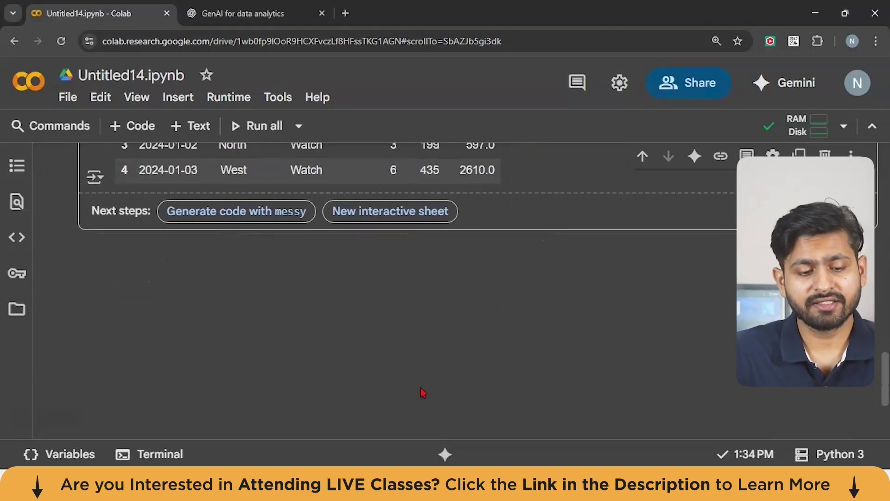
Step: In ChatGPT, review the cleaning steps (fill missing revenue, proper date type) and draft the bar-chart prompt
{"action": "key", "text": "ctrl+Tab"}
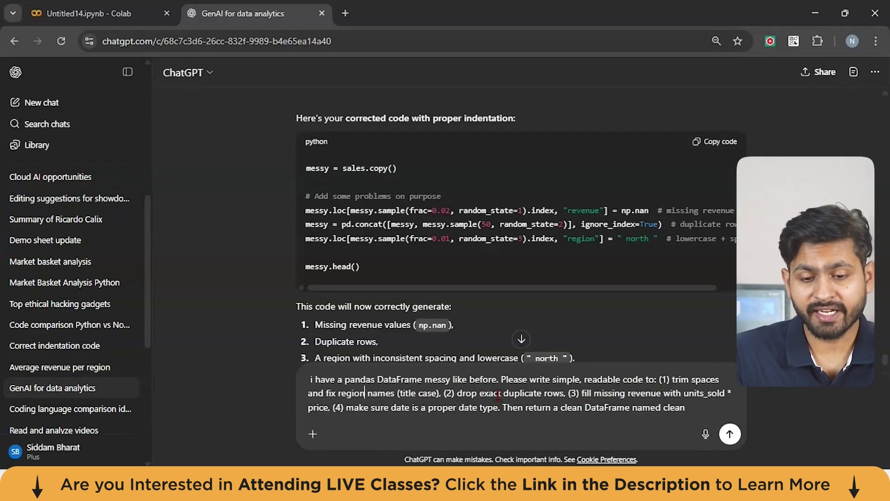
{"action": "double_click", "coordinate": [587, 394]}
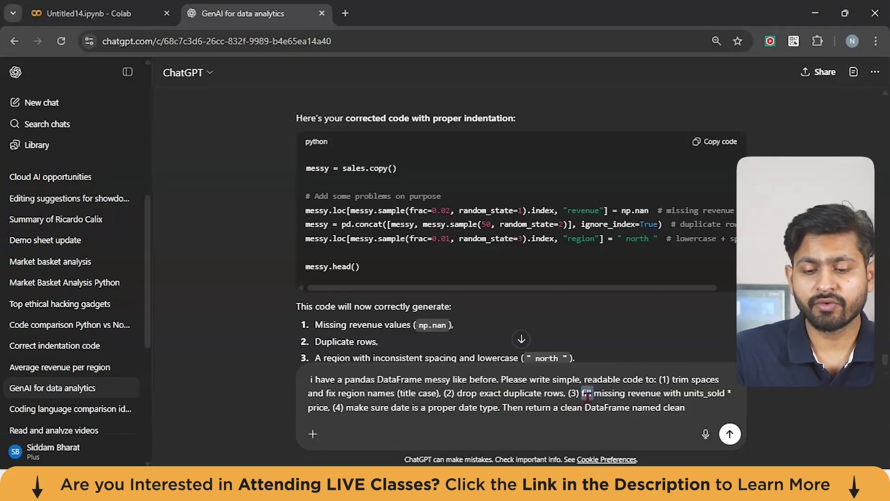
{"action": "double_click", "coordinate": [351, 408]}
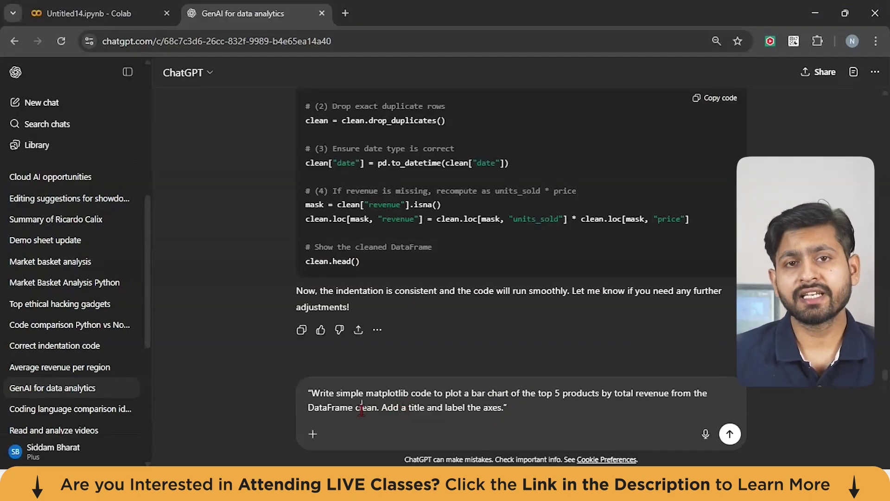
Step: Send the top-5-products revenue bar chart request and copy the matplotlib code from the reply
{"action": "left_click", "coordinate": [730, 434]}
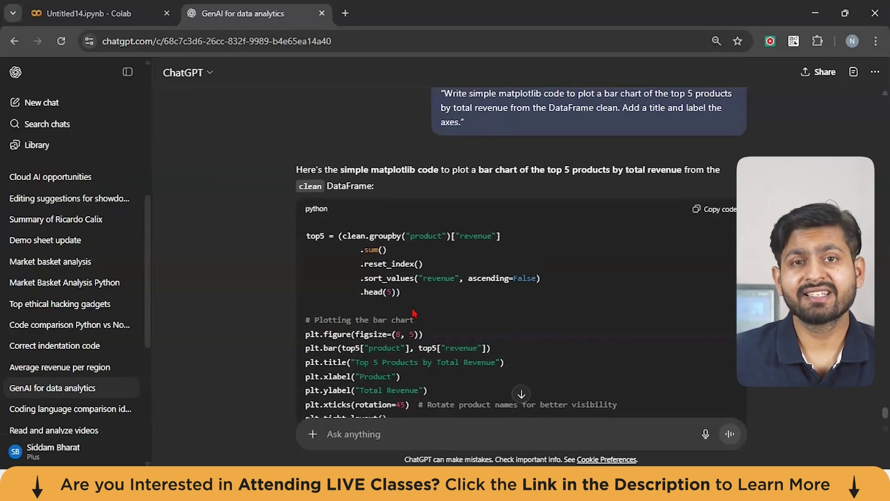
{"action": "left_click", "coordinate": [697, 210]}
Step: Paste and run the bar chart code in Colab, then scroll through the Top 5 Products chart
{"action": "left_click", "coordinate": [88, 13]}
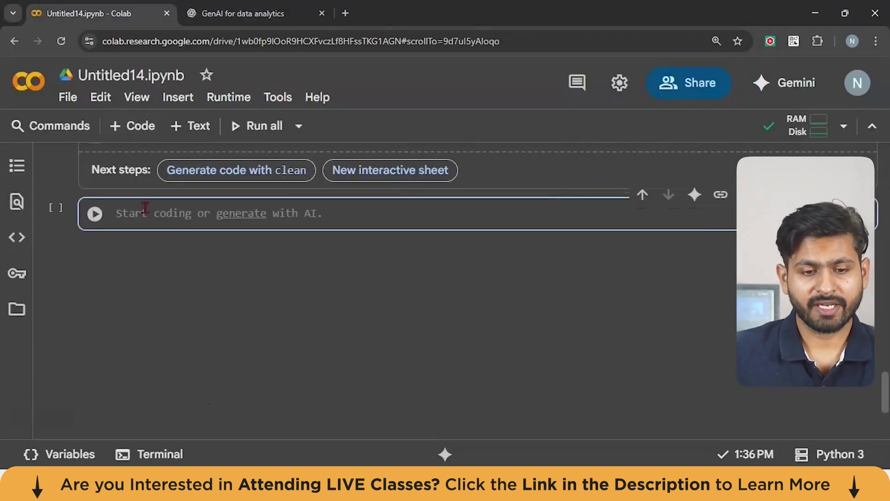
{"action": "key", "text": "ctrl+v"}
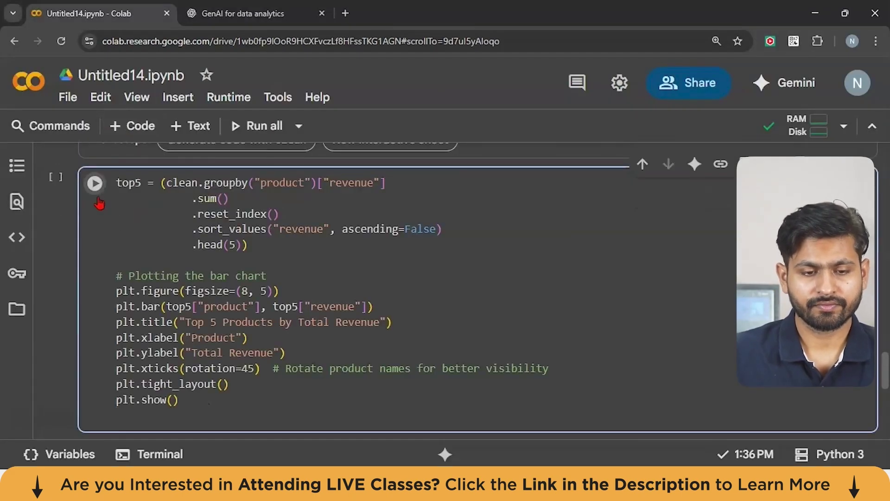
{"action": "left_click", "coordinate": [95, 184]}
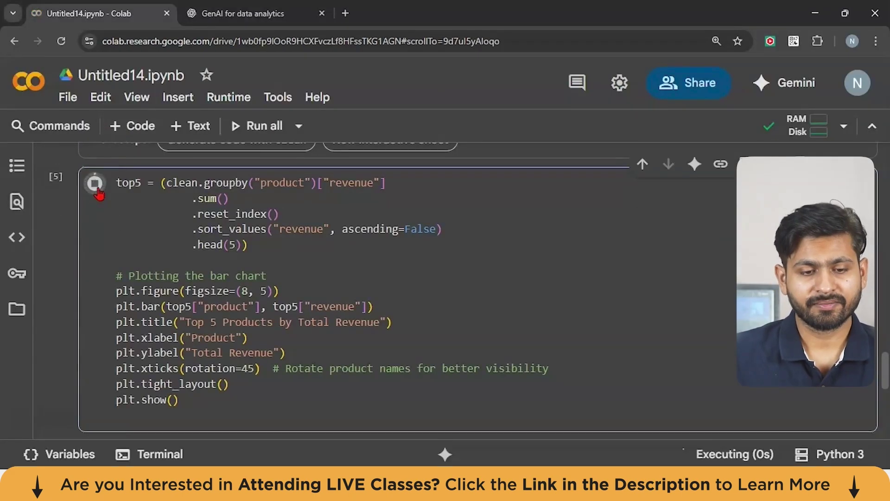
{"action": "scroll", "coordinate": [324, 396], "scroll_direction": "down", "scroll_amount": 2}
{"action": "scroll", "coordinate": [323, 397], "scroll_direction": "down", "scroll_amount": 5}
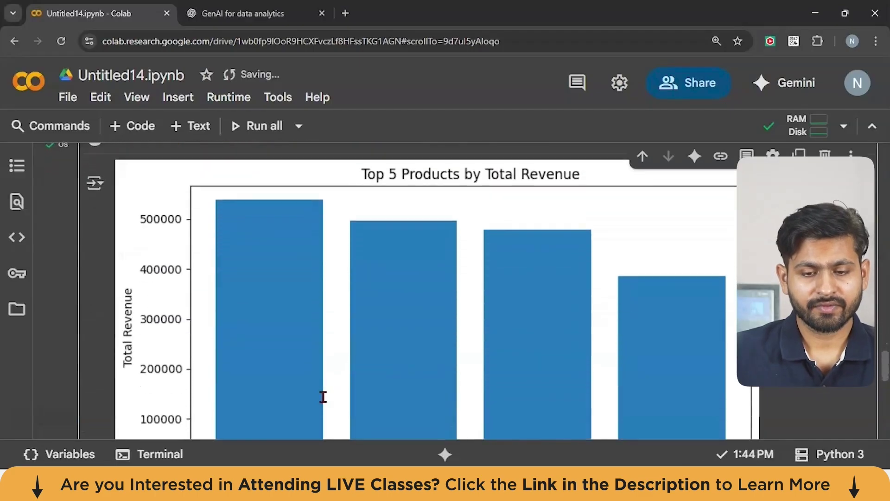
{"action": "scroll", "coordinate": [323, 396], "scroll_direction": "up", "scroll_amount": 1}
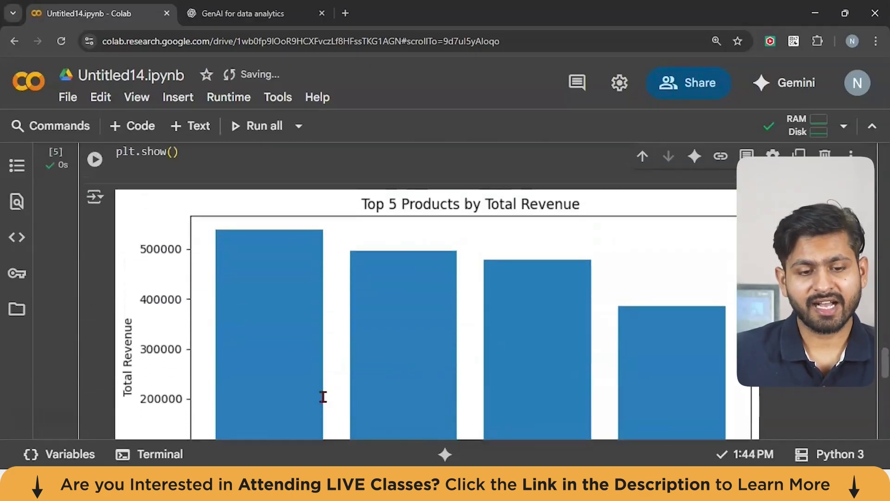
{"action": "scroll", "coordinate": [323, 396], "scroll_direction": "down", "scroll_amount": 1}
{"action": "scroll", "coordinate": [356, 351], "scroll_direction": "down", "scroll_amount": 1}
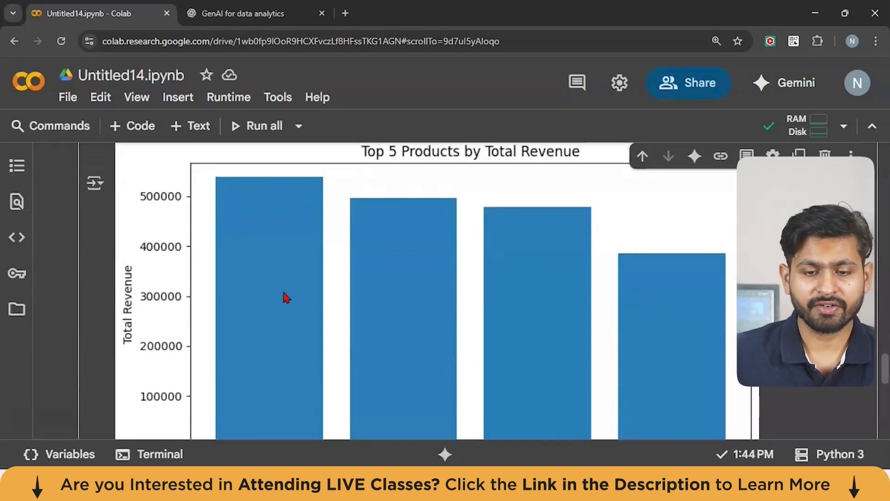
{"action": "scroll", "coordinate": [284, 298], "scroll_direction": "up", "scroll_amount": 1}
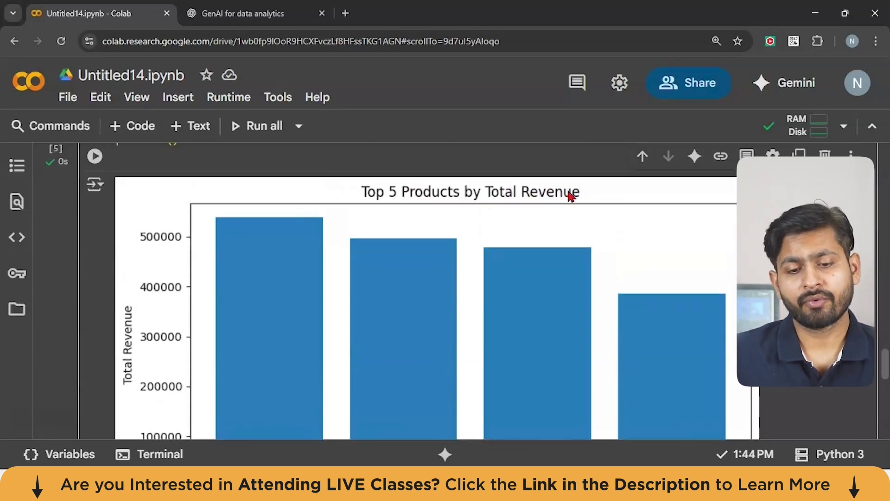
{"action": "scroll", "coordinate": [571, 194], "scroll_direction": "down", "scroll_amount": 4}
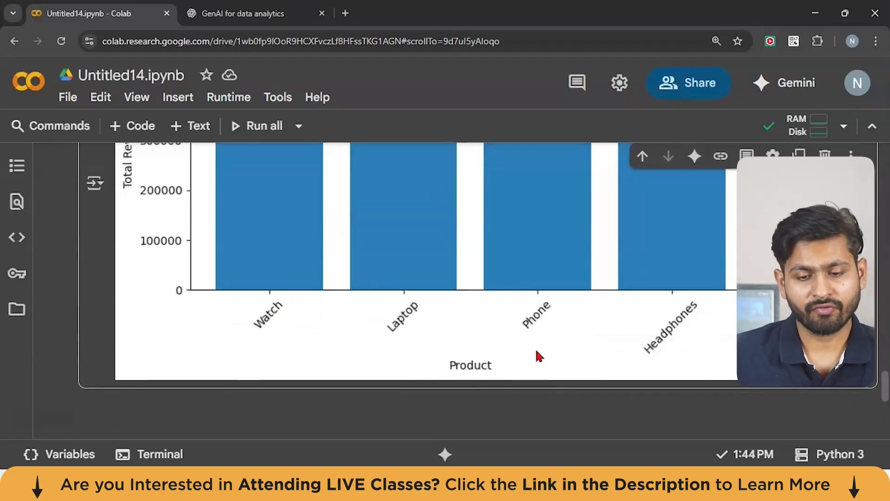
{"action": "scroll", "coordinate": [491, 296], "scroll_direction": "up", "scroll_amount": 5}
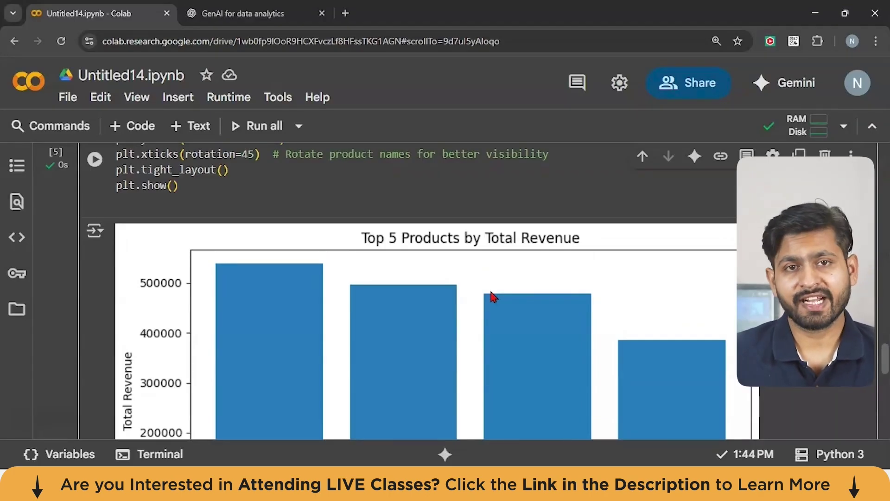
Step: Restore and send the prompt asking ChatGPT for a 3-month moving-average revenue forecast
{"action": "key", "text": "ctrl+Tab"}
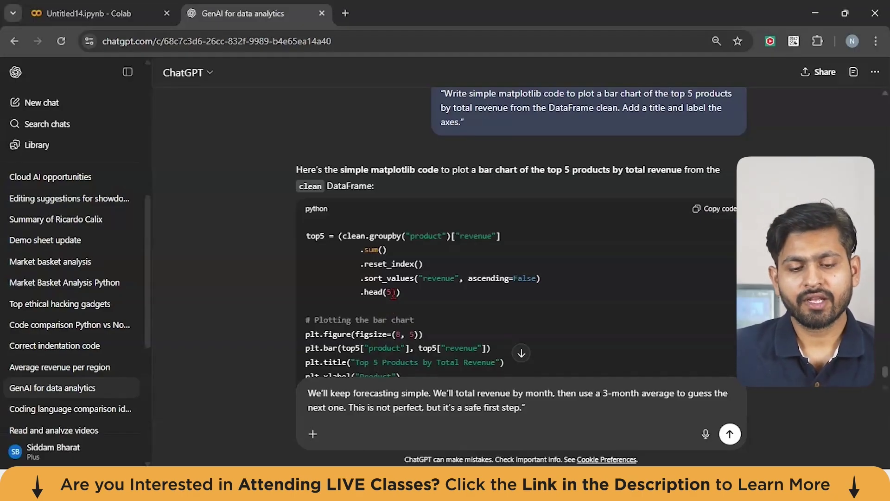
{"action": "scroll", "coordinate": [311, 214], "scroll_direction": "down", "scroll_amount": 2}
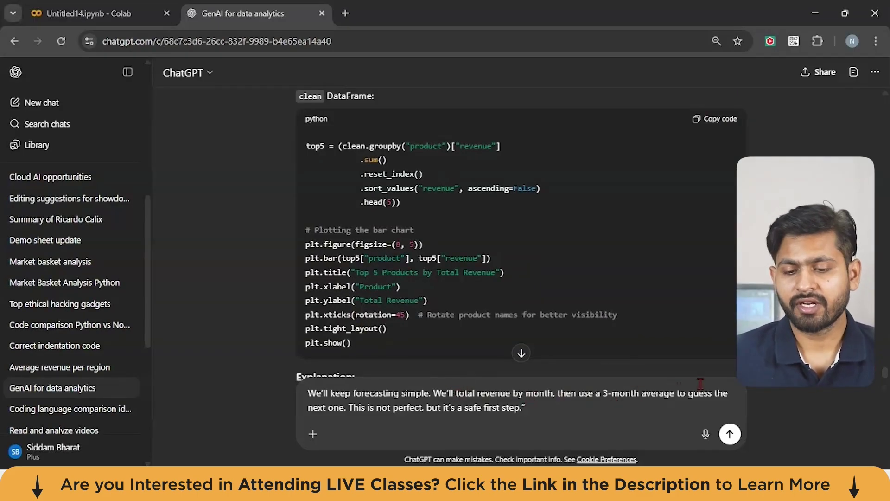
{"action": "key", "text": "ctrl+z"}
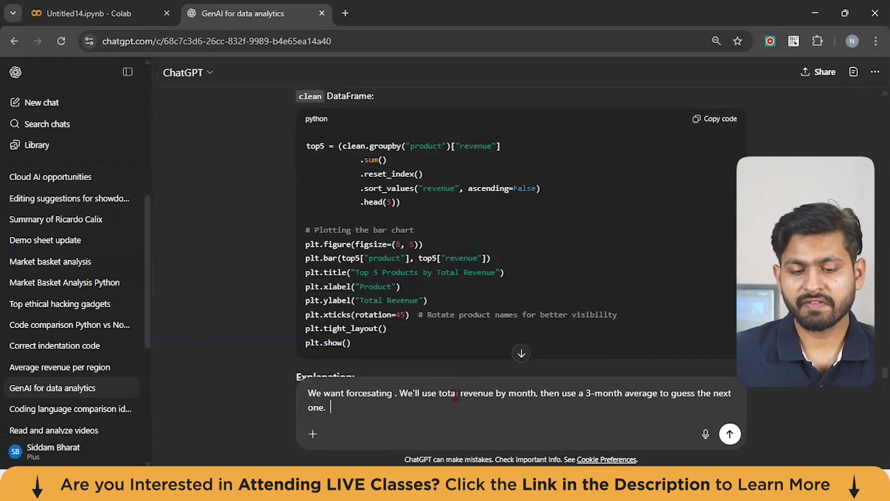
{"action": "double_click", "coordinate": [510, 393]}
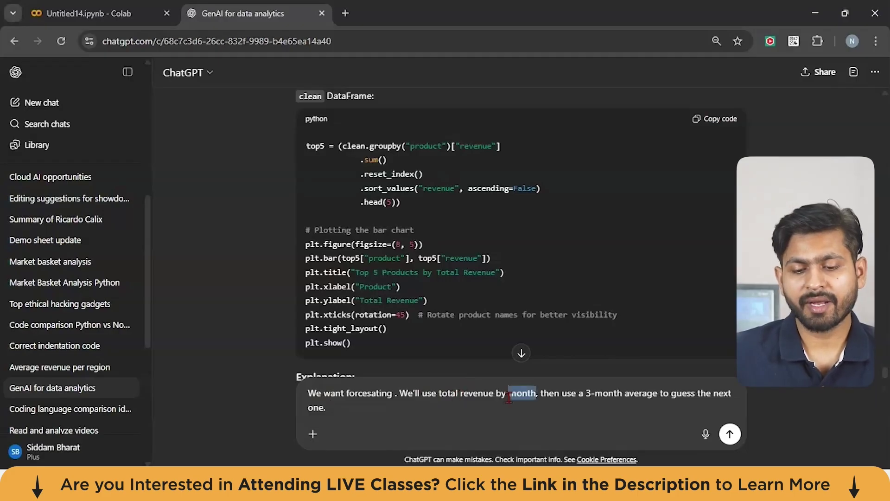
{"action": "left_click", "coordinate": [567, 394]}
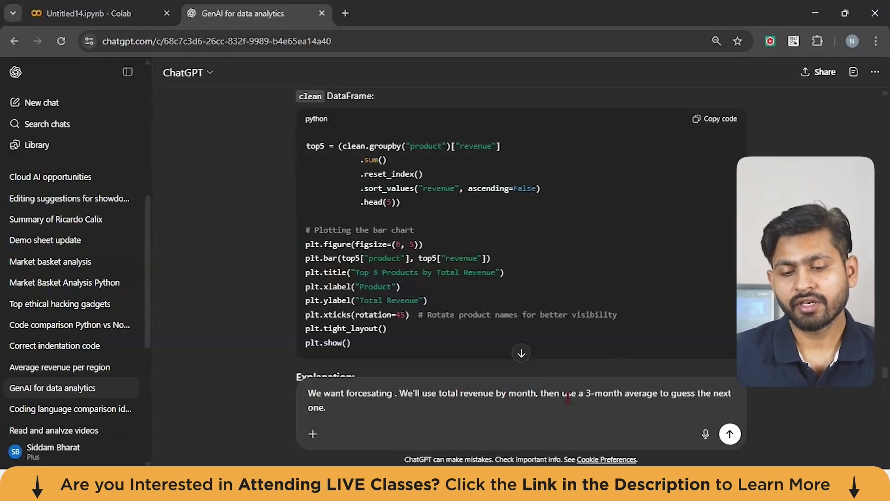
{"action": "left_click", "coordinate": [730, 435]}
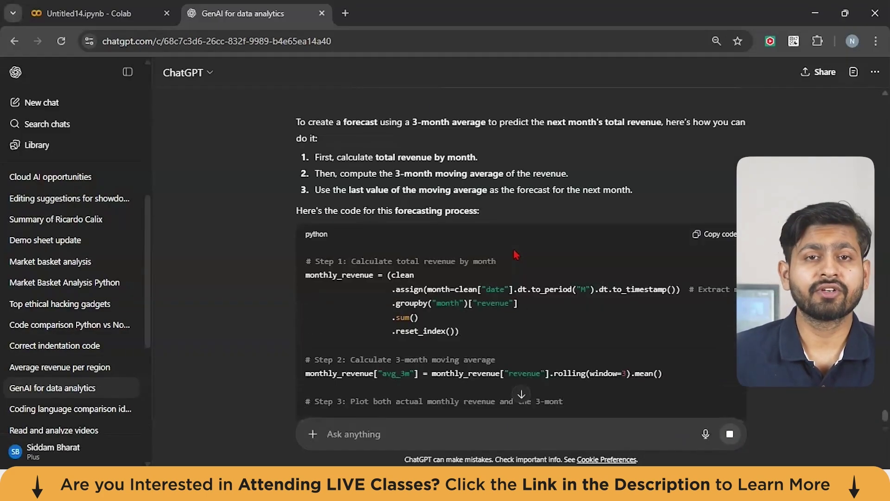
Step: Copy the monthly-revenue, moving-average and comparison-plot code from the reply into the Colab notebook
{"action": "scroll", "coordinate": [516, 255], "scroll_direction": "down", "scroll_amount": 1}
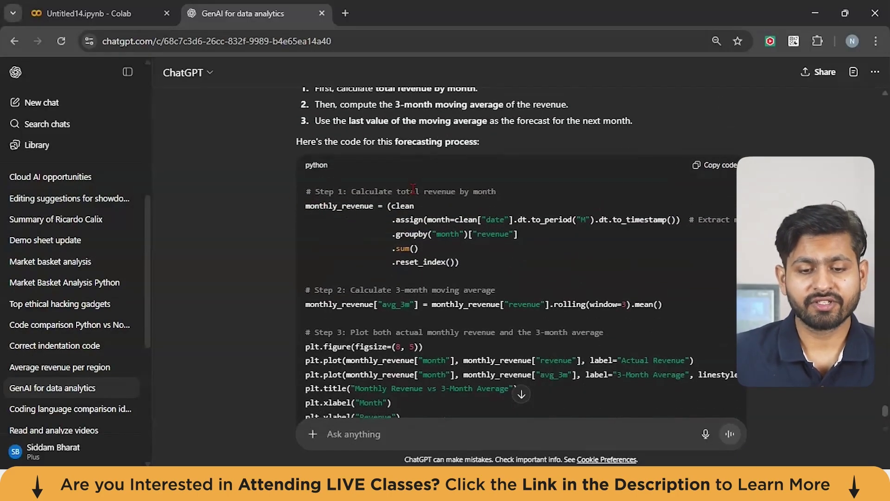
{"action": "scroll", "coordinate": [415, 190], "scroll_direction": "down", "scroll_amount": 1}
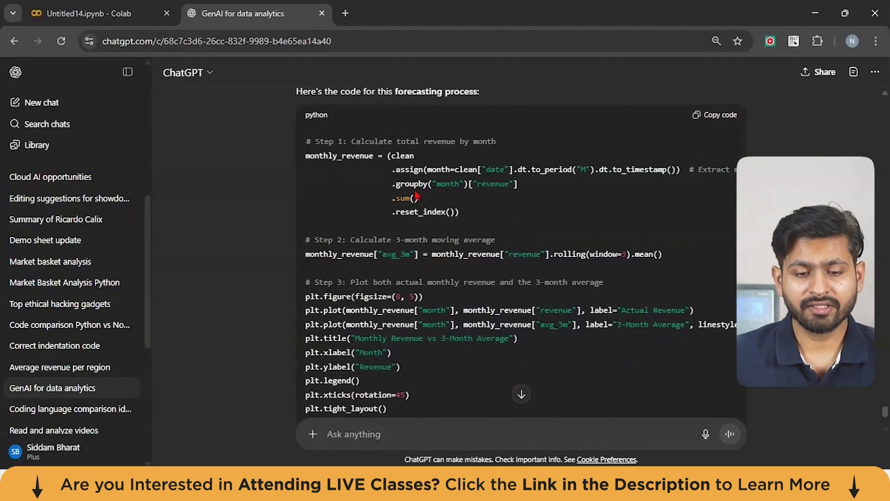
{"action": "scroll", "coordinate": [459, 253], "scroll_direction": "down", "scroll_amount": 3}
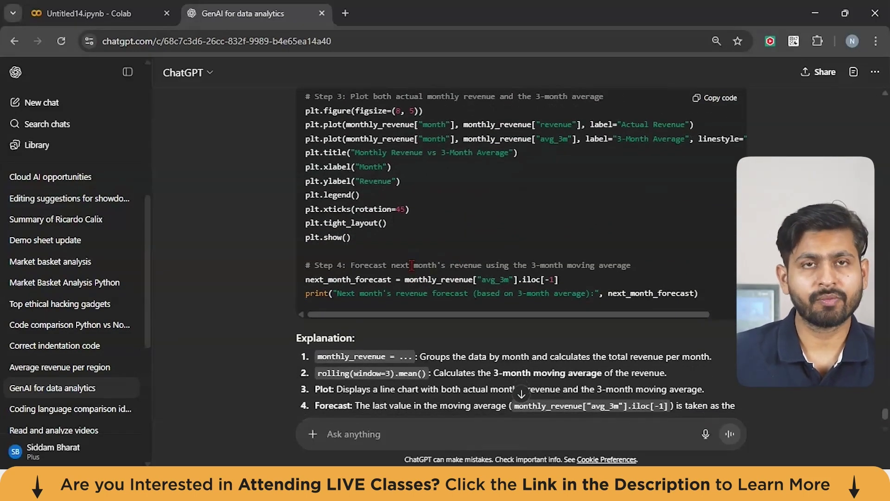
{"action": "scroll", "coordinate": [516, 260], "scroll_direction": "up", "scroll_amount": 5}
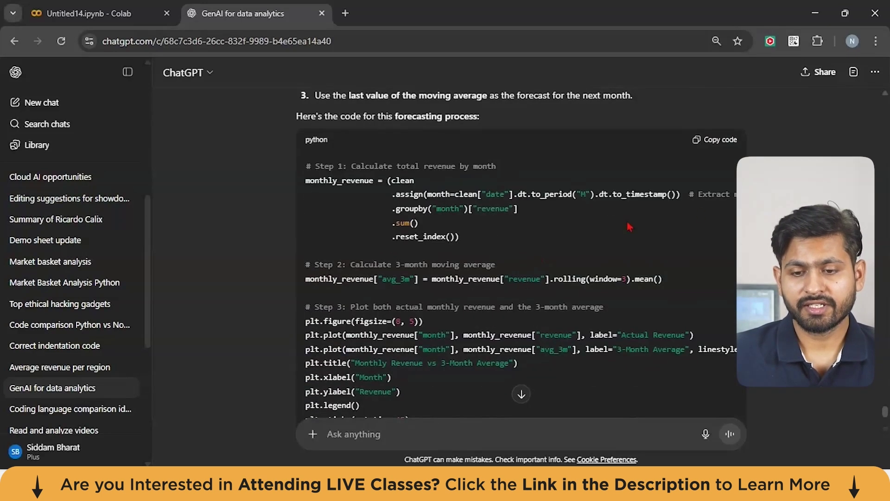
{"action": "left_click", "coordinate": [730, 142]}
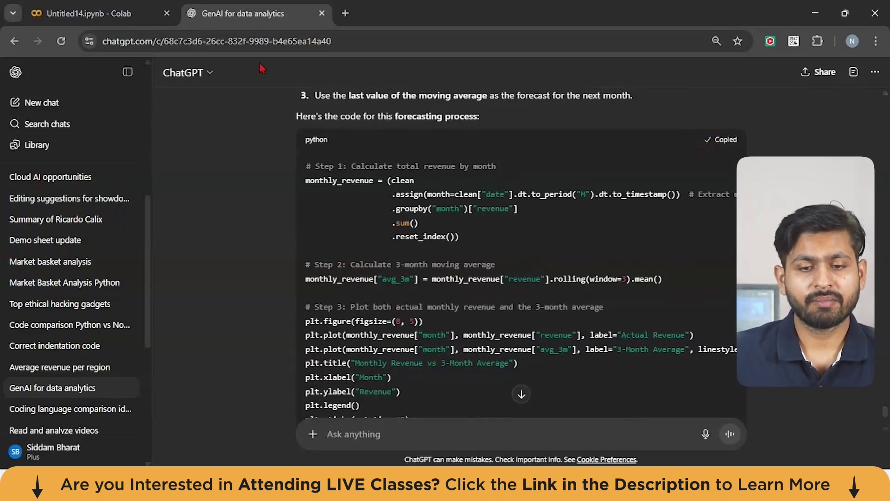
{"action": "left_click", "coordinate": [88, 14]}
{"action": "scroll", "coordinate": [184, 268], "scroll_direction": "down", "scroll_amount": 5}
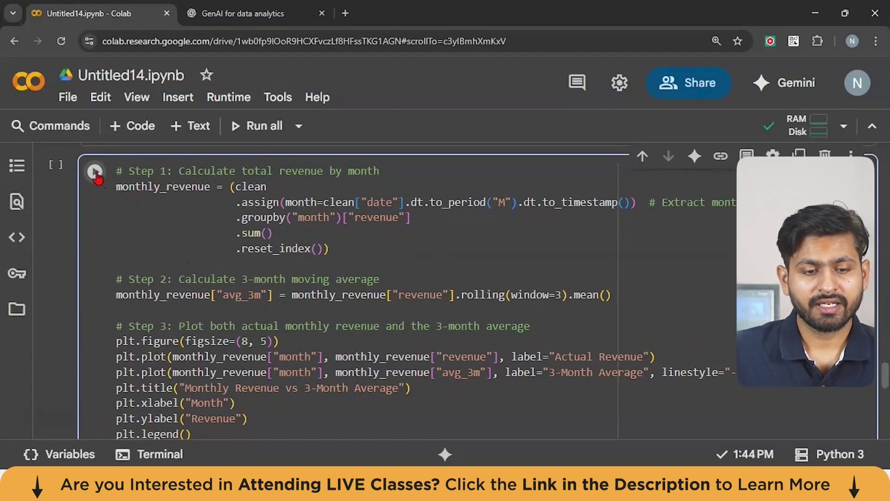
Step: Run the forecasting cell and review the revenue vs 3-month average chart and 160434.0 forecast
{"action": "left_click", "coordinate": [95, 173]}
{"action": "scroll", "coordinate": [322, 296], "scroll_direction": "down", "scroll_amount": 8}
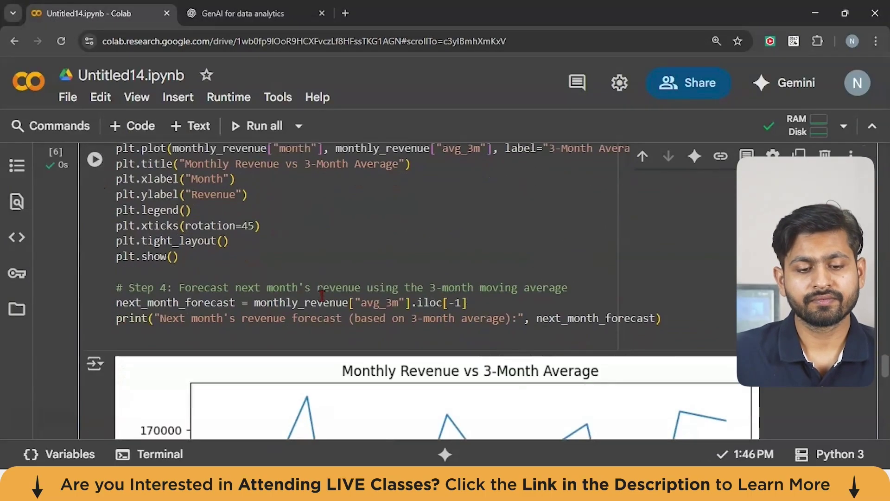
{"action": "scroll", "coordinate": [322, 296], "scroll_direction": "down", "scroll_amount": 2}
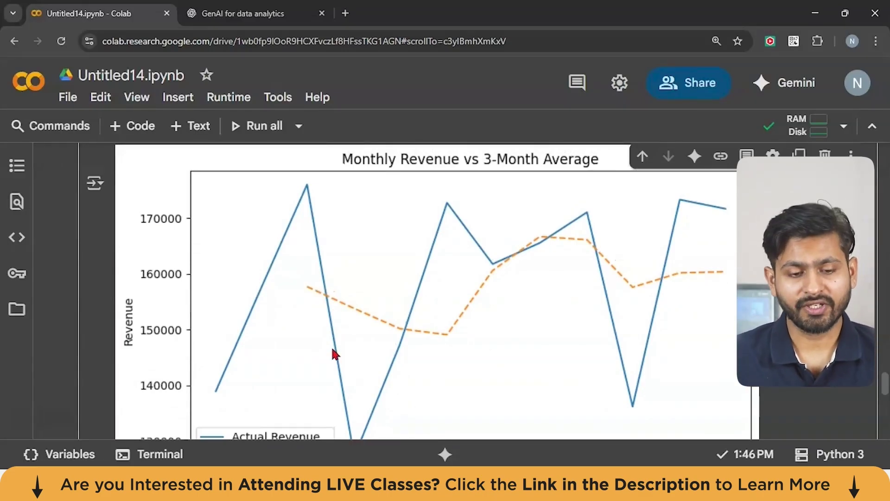
{"action": "scroll", "coordinate": [334, 353], "scroll_direction": "up", "scroll_amount": 1}
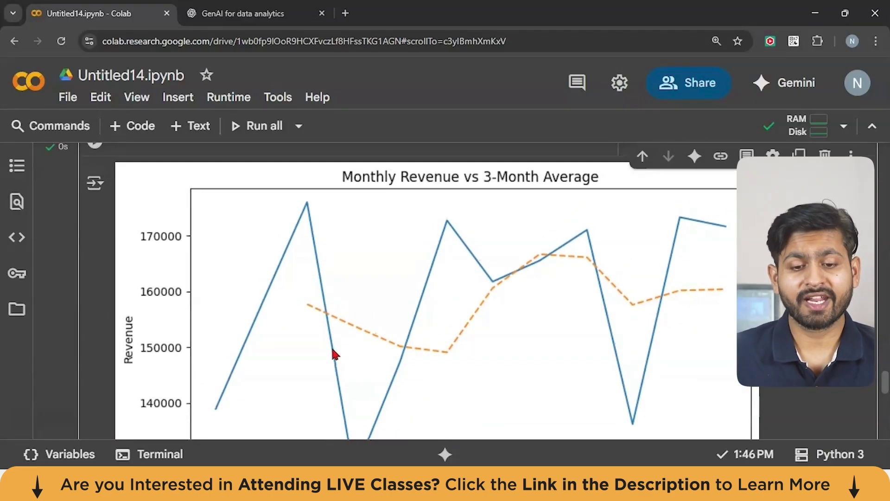
{"action": "scroll", "coordinate": [324, 320], "scroll_direction": "down", "scroll_amount": 3}
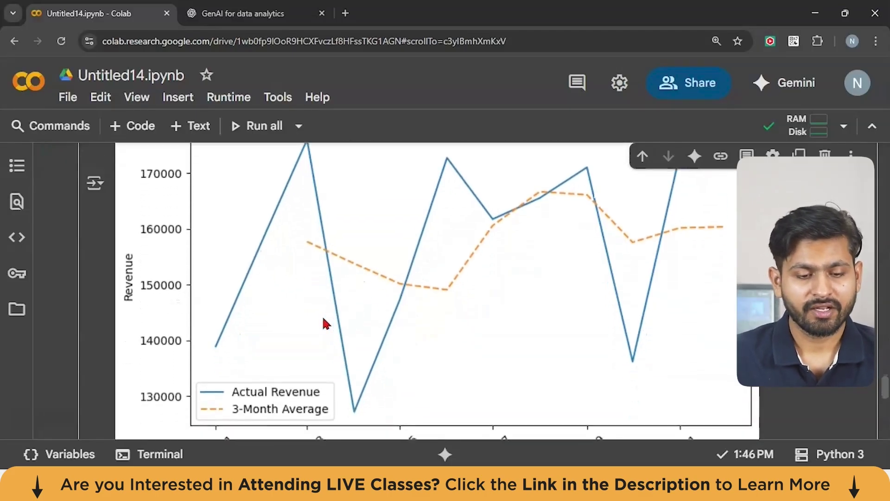
{"action": "scroll", "coordinate": [163, 338], "scroll_direction": "up", "scroll_amount": 2}
{"action": "scroll", "coordinate": [245, 343], "scroll_direction": "down", "scroll_amount": 3}
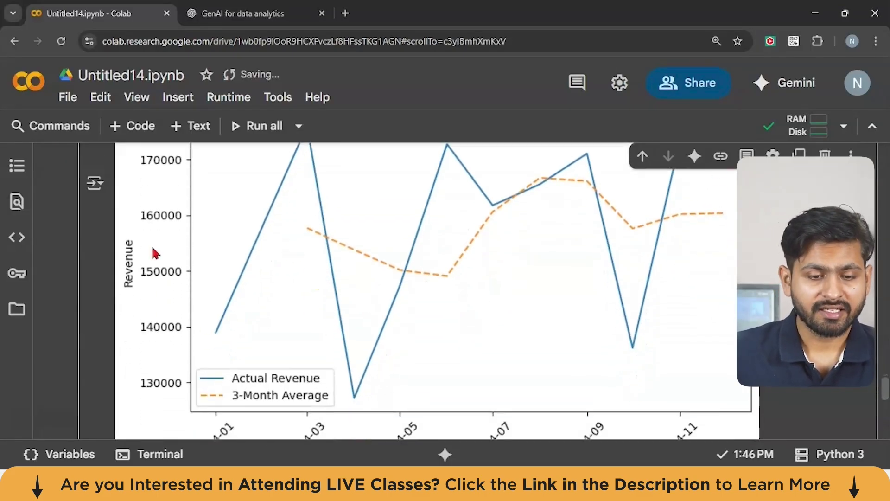
{"action": "scroll", "coordinate": [209, 412], "scroll_direction": "down", "scroll_amount": 4}
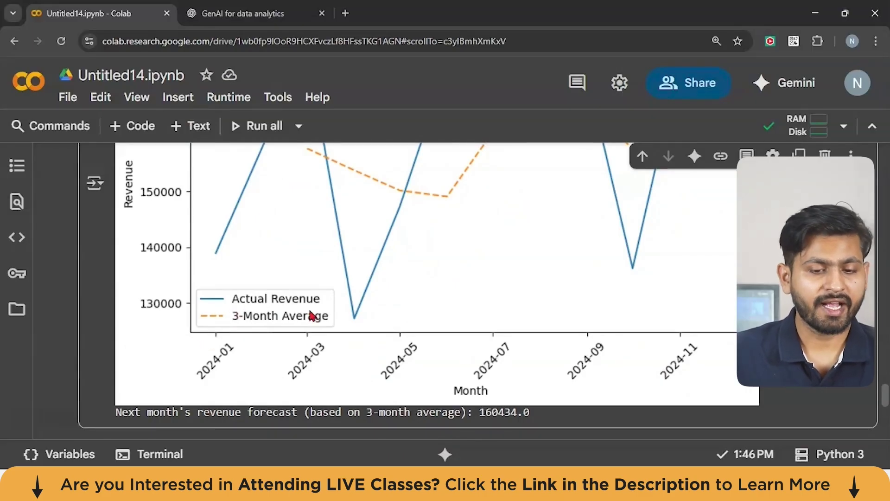
{"action": "scroll", "coordinate": [344, 223], "scroll_direction": "up", "scroll_amount": 1}
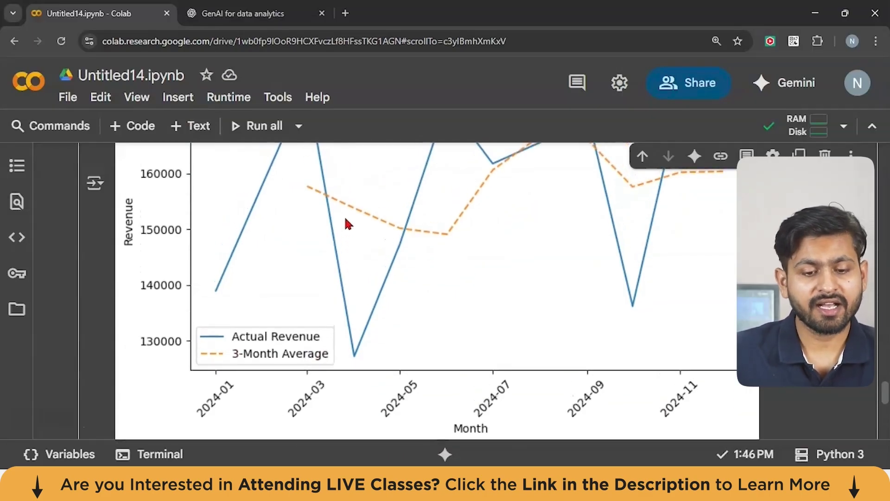
{"action": "scroll", "coordinate": [355, 282], "scroll_direction": "down", "scroll_amount": 2}
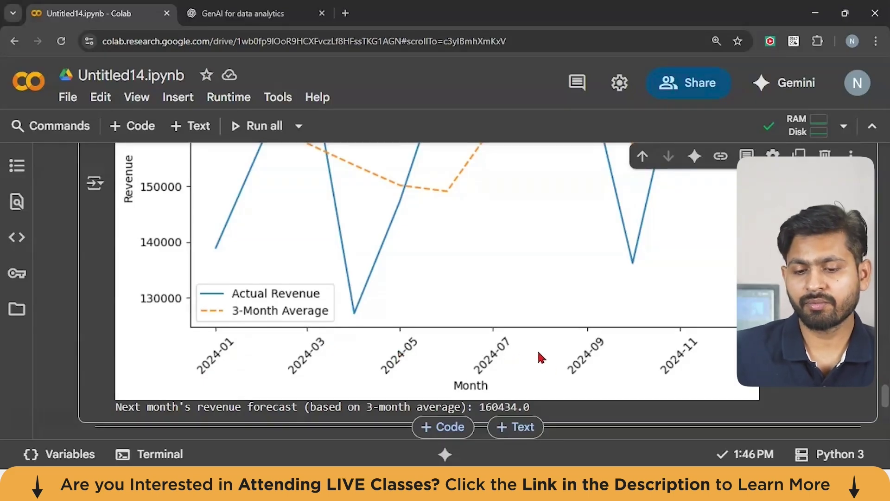
{"action": "scroll", "coordinate": [586, 358], "scroll_direction": "up", "scroll_amount": 5}
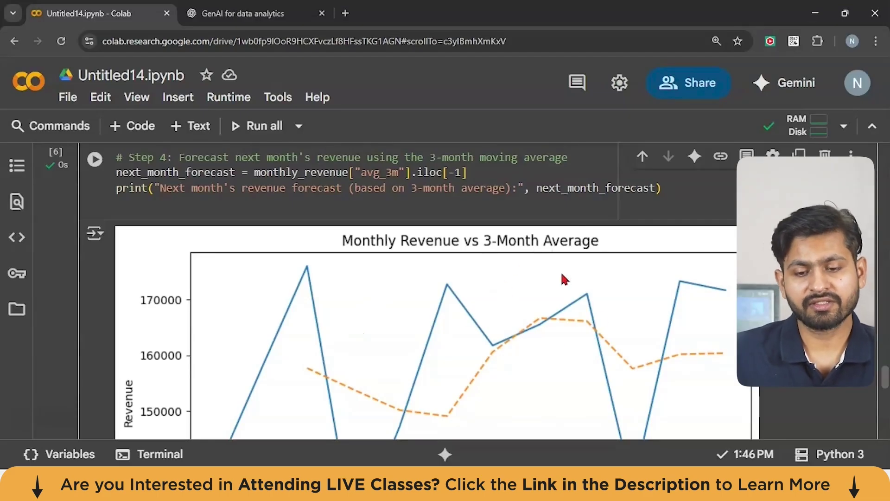
{"action": "scroll", "coordinate": [428, 370], "scroll_direction": "down", "scroll_amount": 2}
{"action": "scroll", "coordinate": [428, 367], "scroll_direction": "down", "scroll_amount": 1}
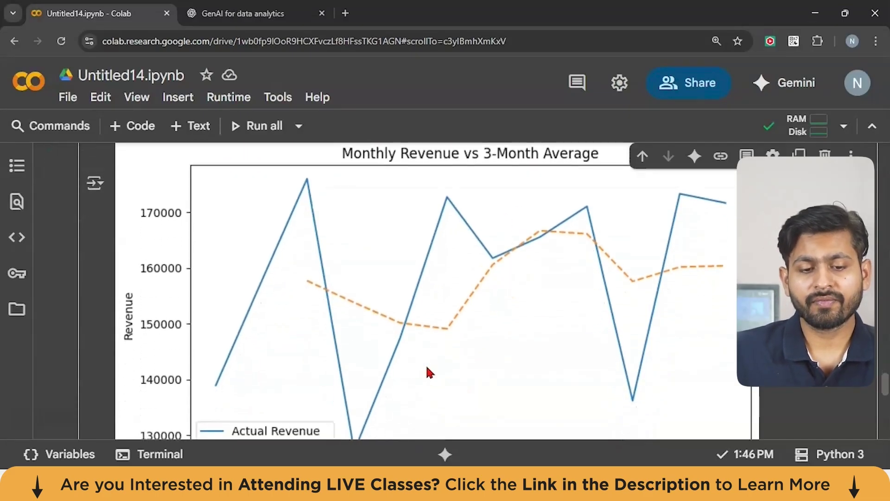